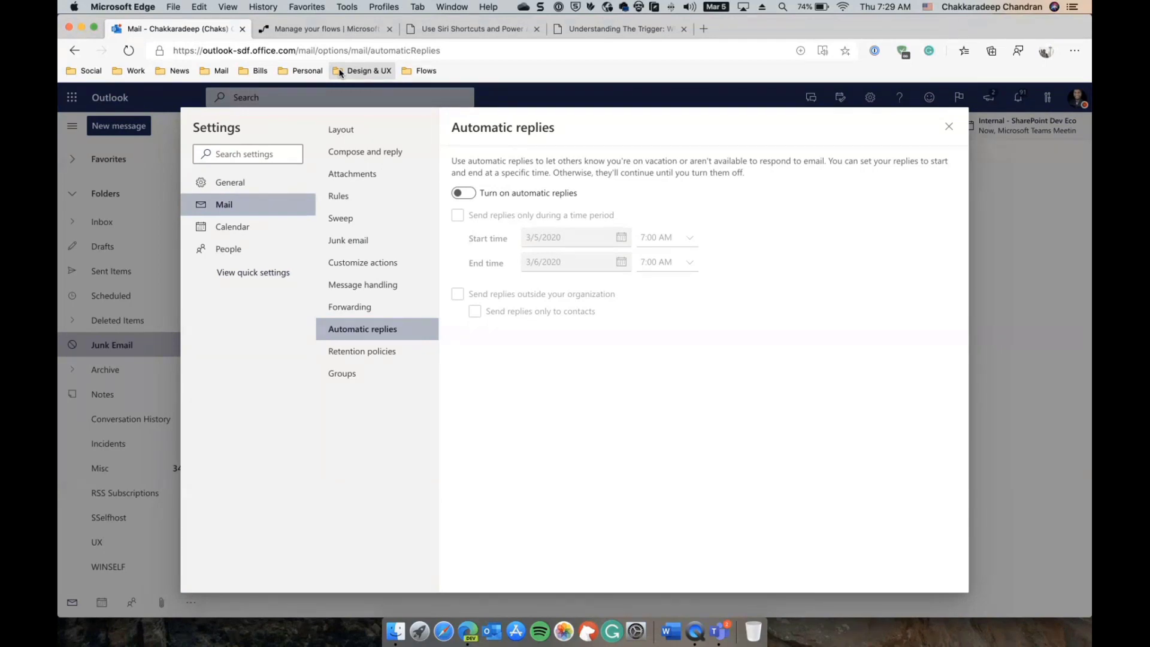
# Switch to the 'Use Siri Shortcuts and Power…' blog post tab.
pyautogui.click(501, 30)
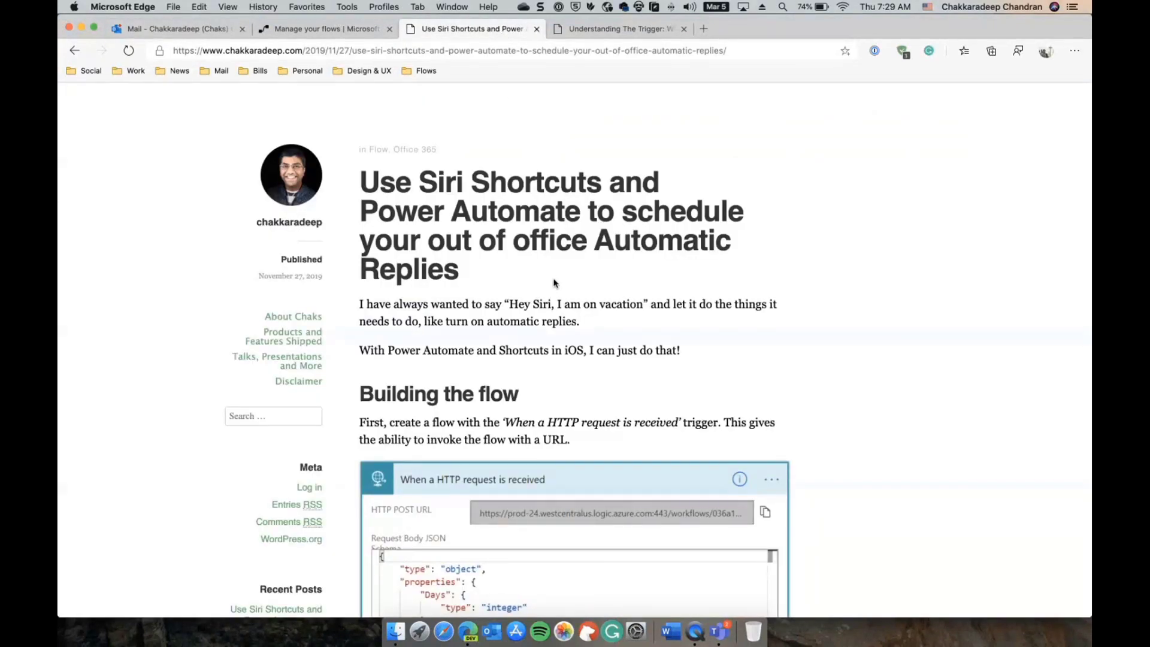
# Skim the blog post, then switch to the Set OOF Message (date) flow's details page.
pyautogui.scroll(-4, 553, 282)
pyautogui.scroll(4, 554, 283)
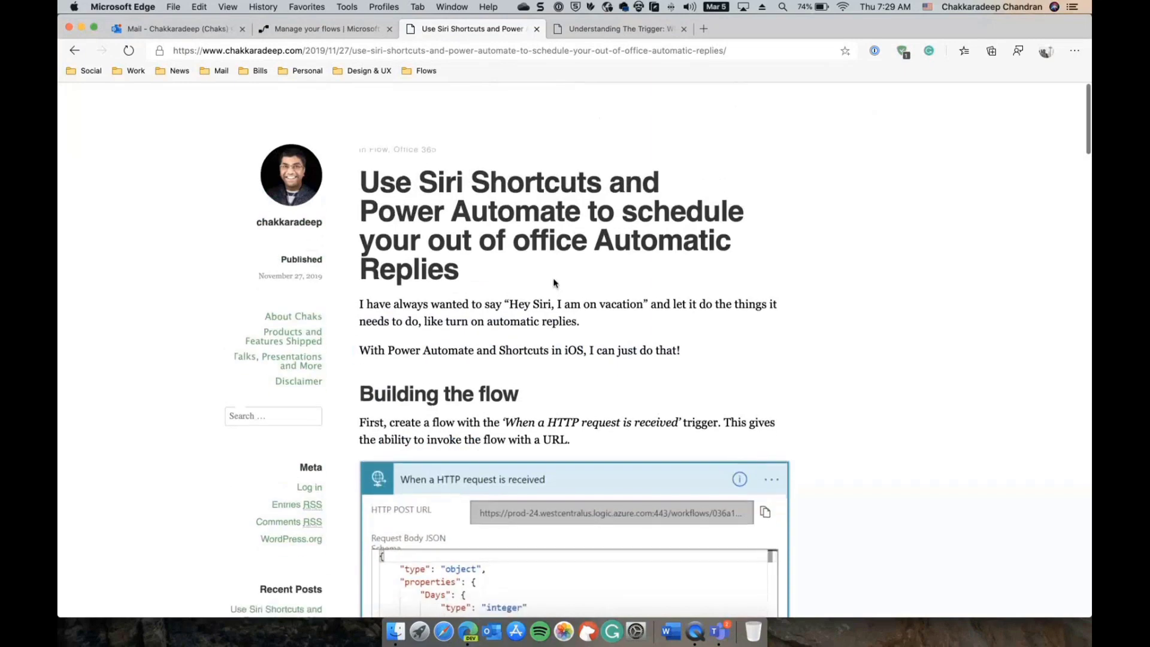
pyautogui.click(320, 29)
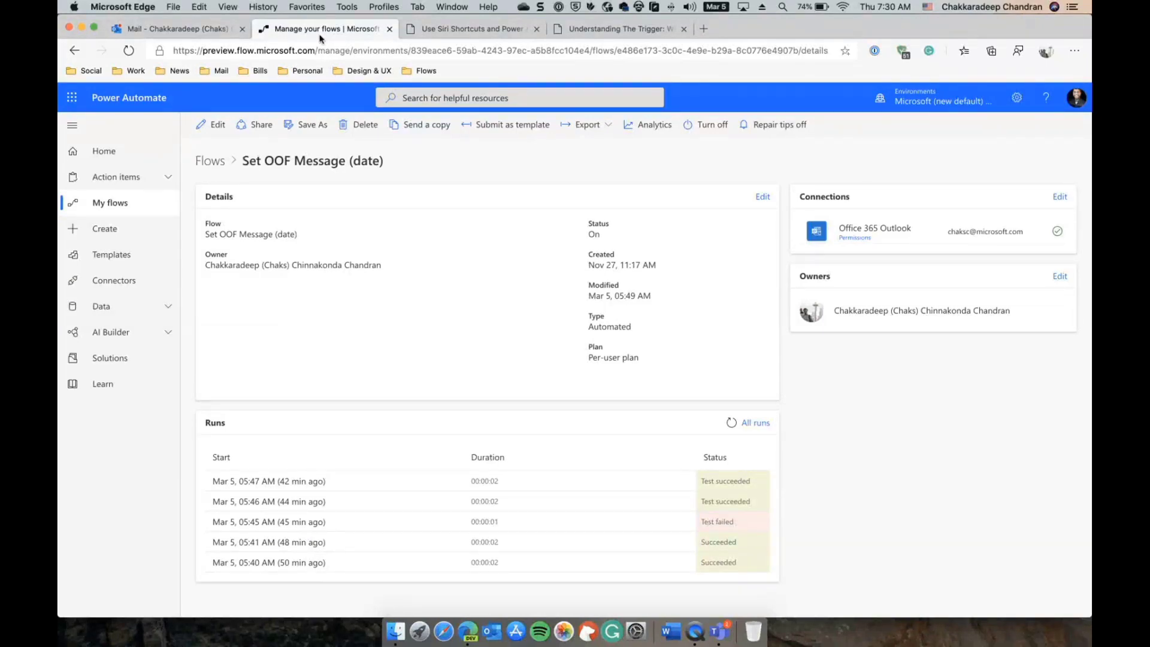
# Reload Outlook's Automatic replies to confirm they're still off, then bring up the mirrored iPhone.
pyautogui.click(687, 626)
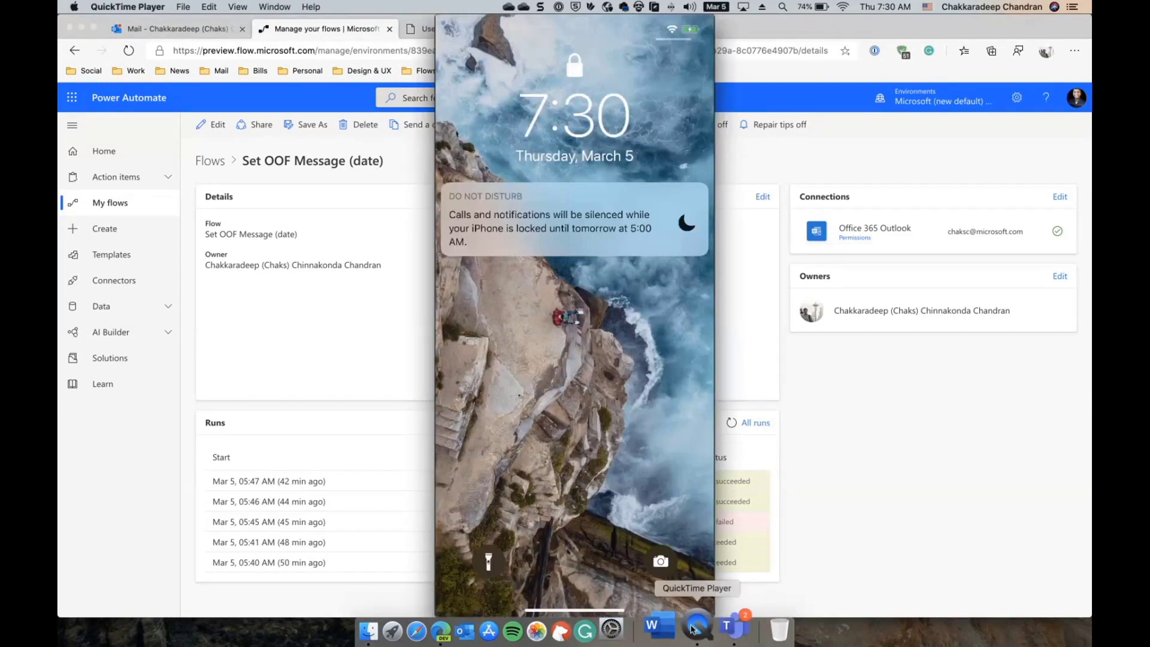
pyautogui.click(170, 31)
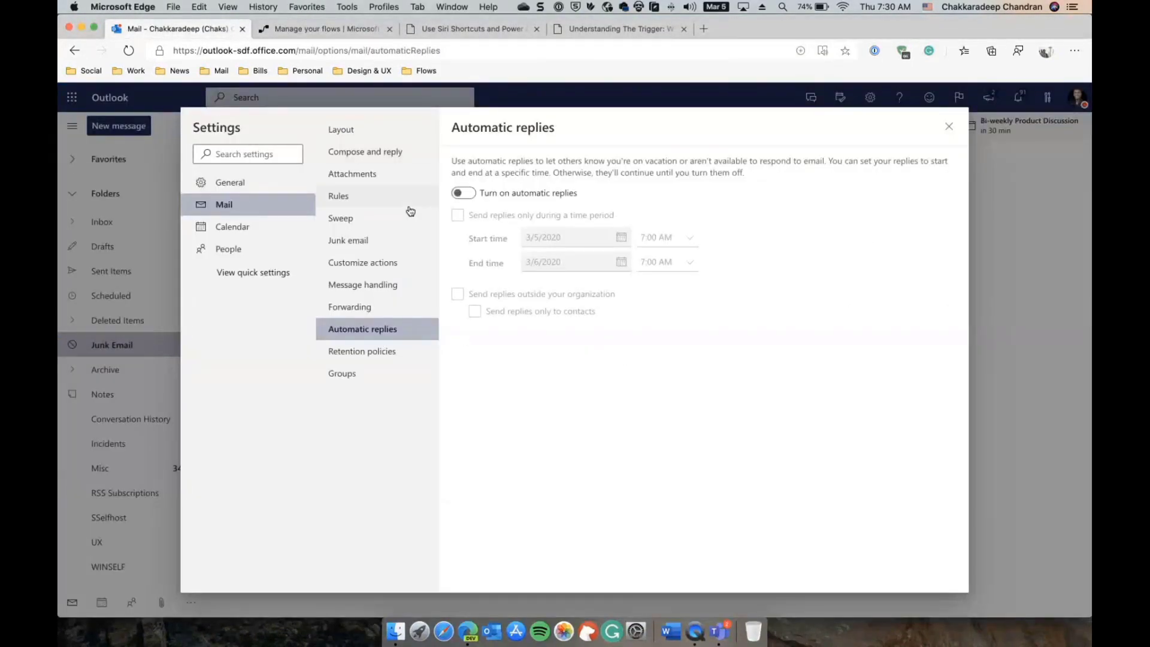
pyautogui.click(366, 318)
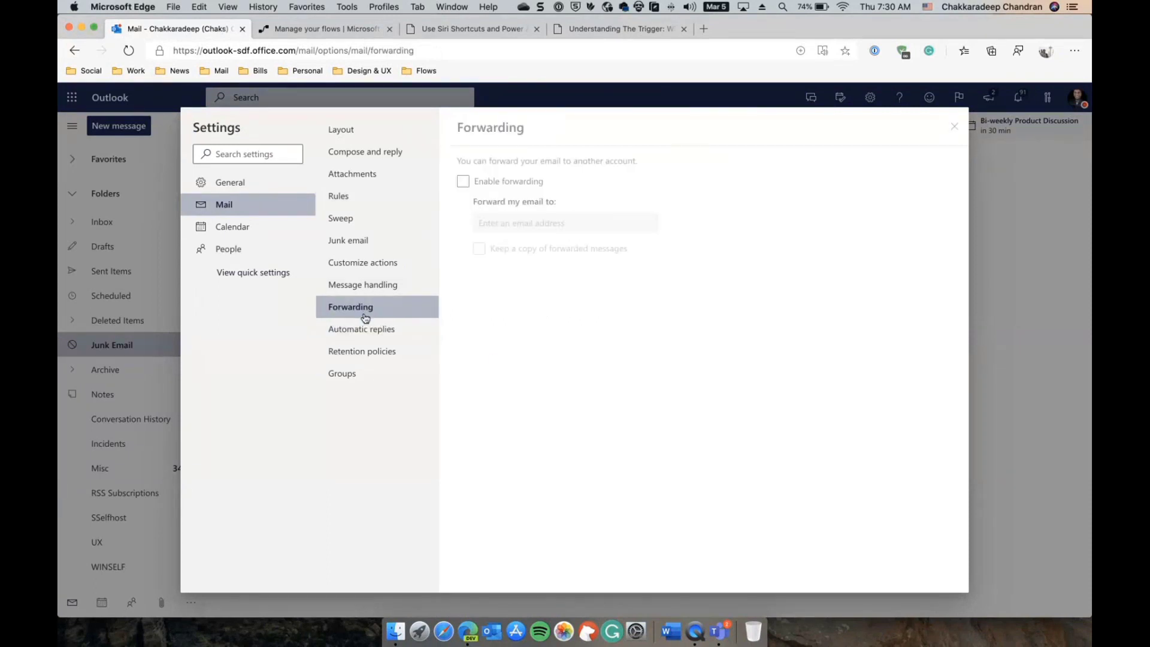
pyautogui.click(367, 331)
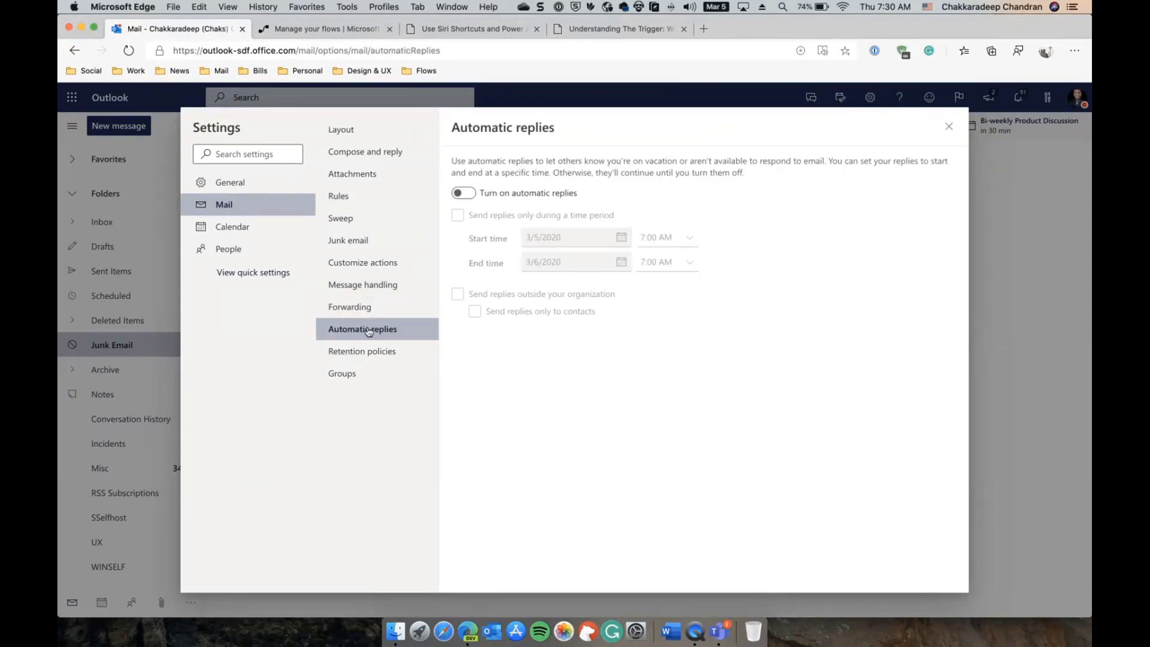
pyautogui.click(695, 626)
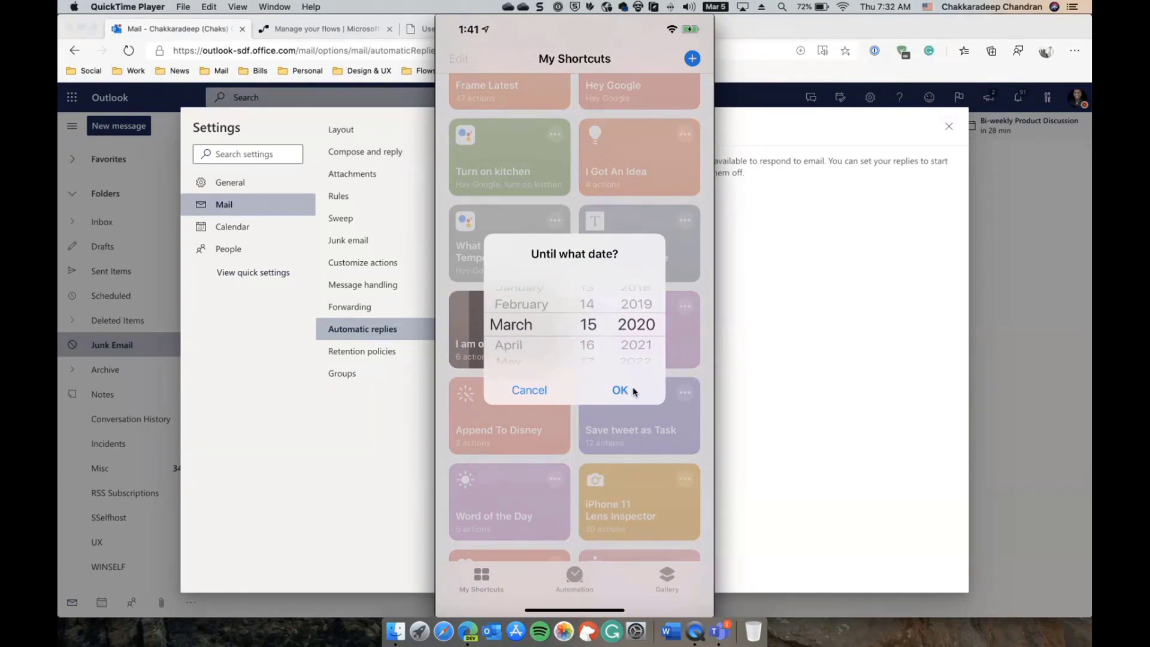
# Confirm March 15, 2020 as the 'Until what date?' answer.
pyautogui.click(633, 390)
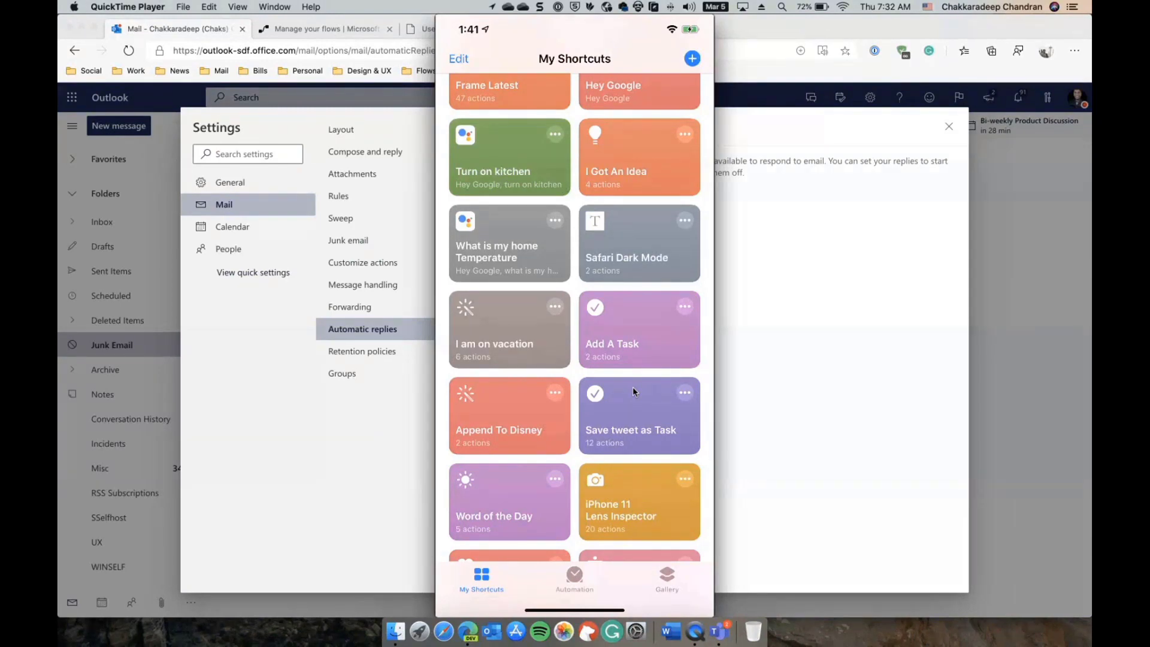
# Refresh Outlook's Automatic replies to verify they're on 3/5–3/15/2020, then return to the flow page.
pyautogui.click(393, 398)
pyautogui.click(380, 307)
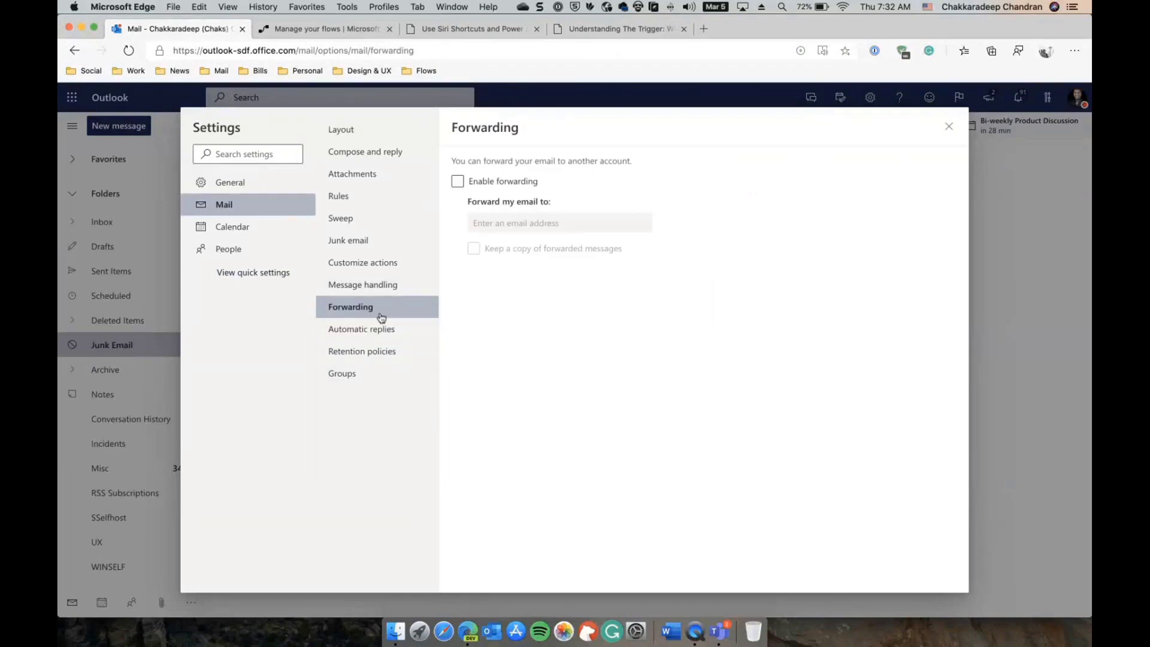
pyautogui.click(384, 330)
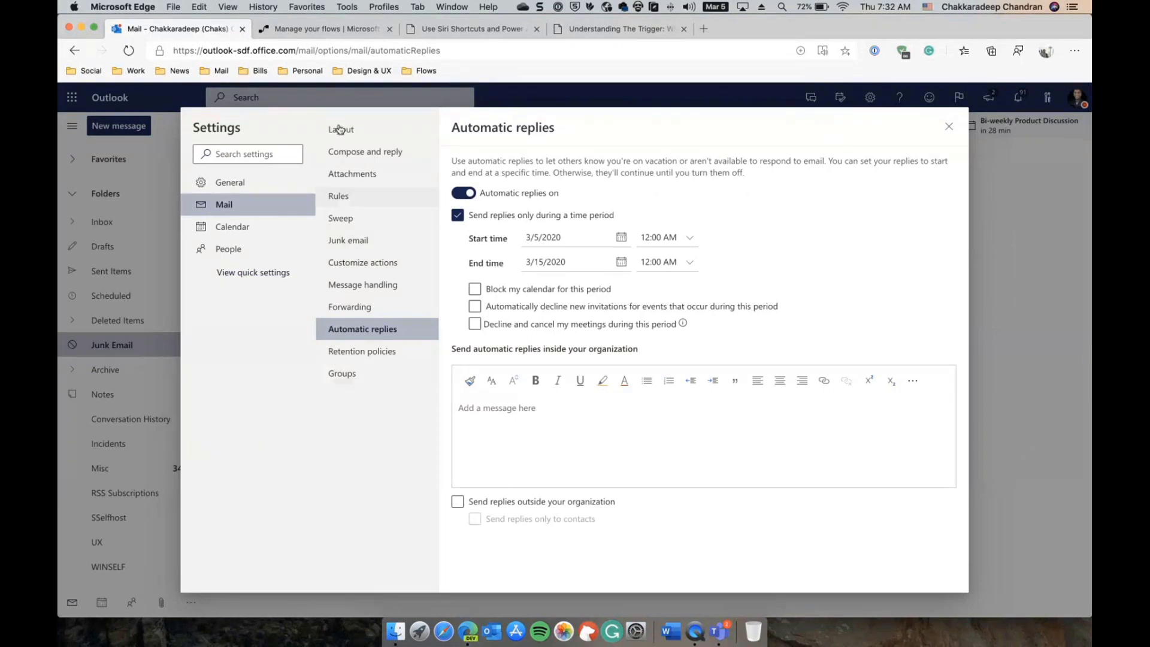
pyautogui.click(304, 29)
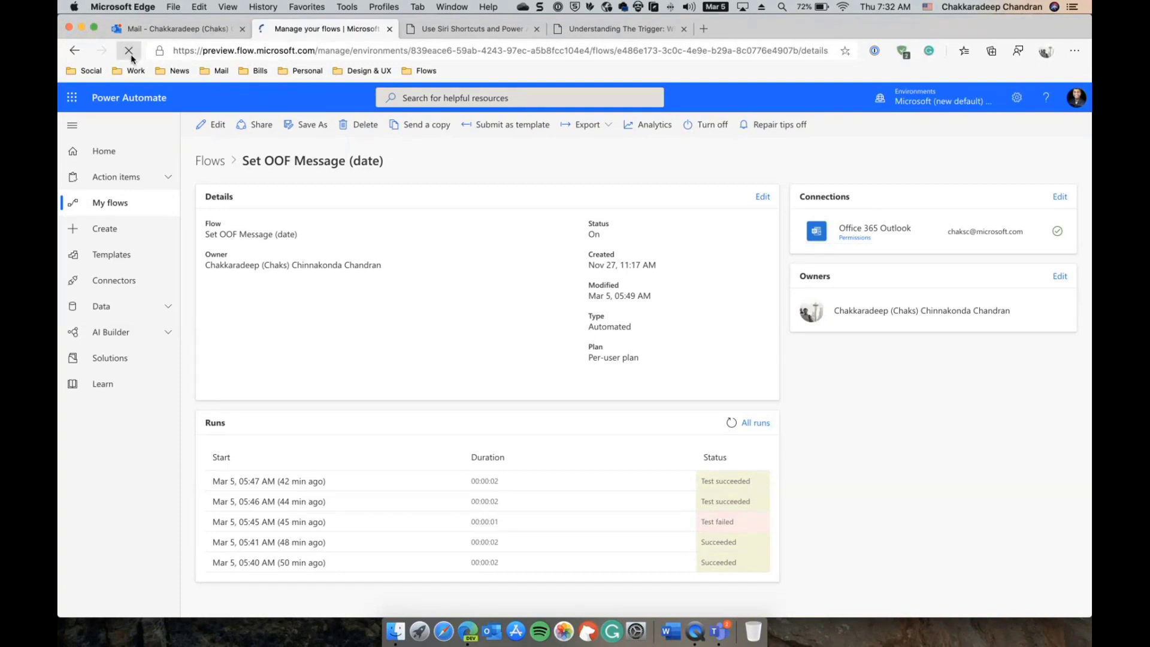
# Reload to show the new successful run, then open the editor and highlight the trigger's EndDate schema.
pyautogui.click(130, 52)
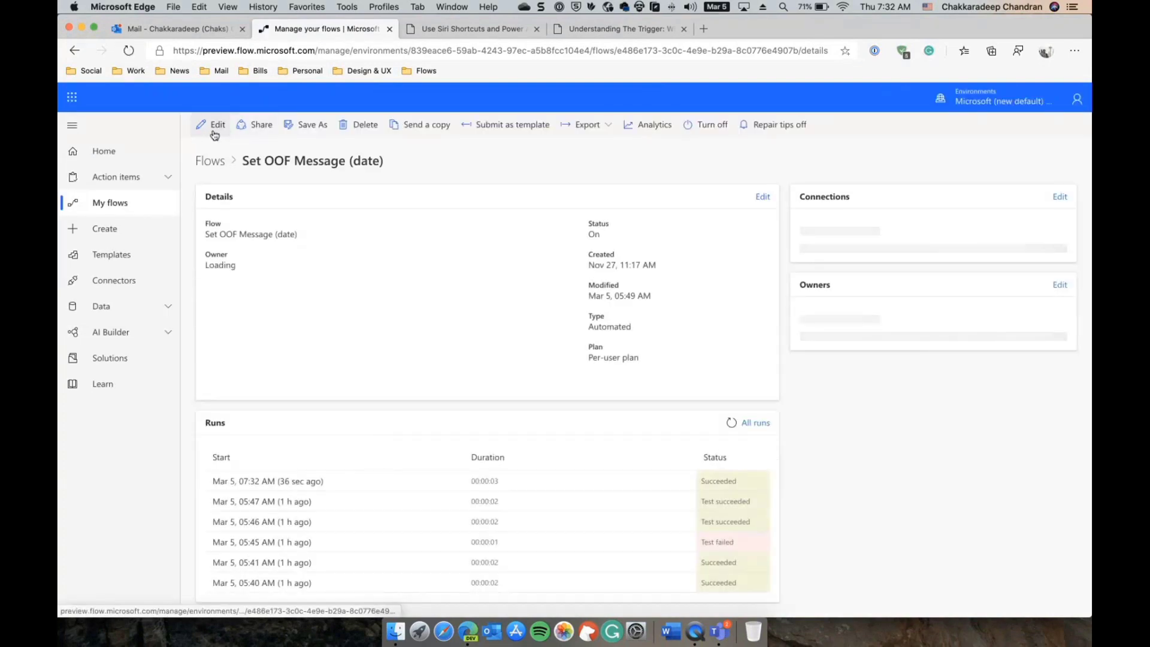
pyautogui.click(213, 127)
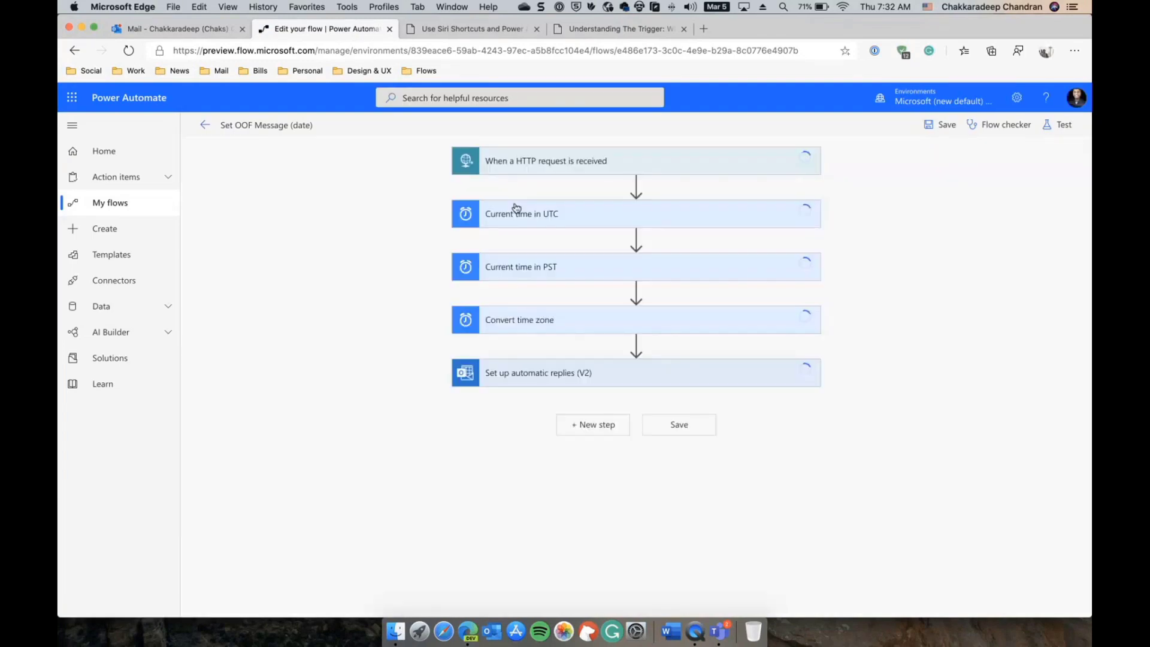
pyautogui.click(537, 165)
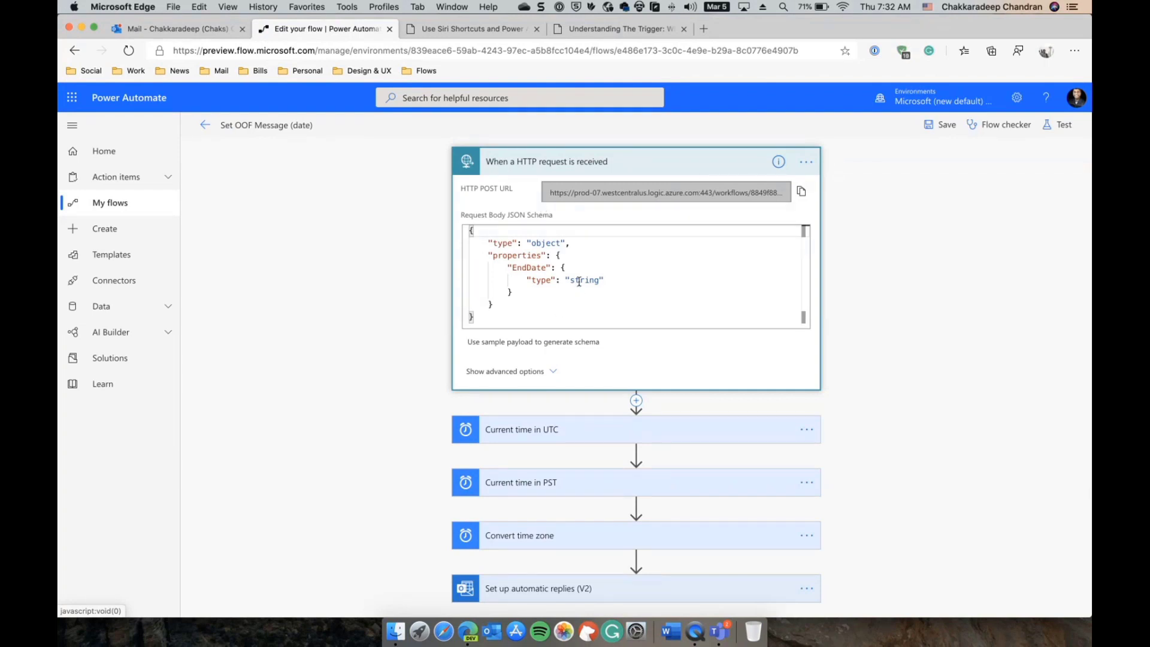
pyautogui.click(534, 269)
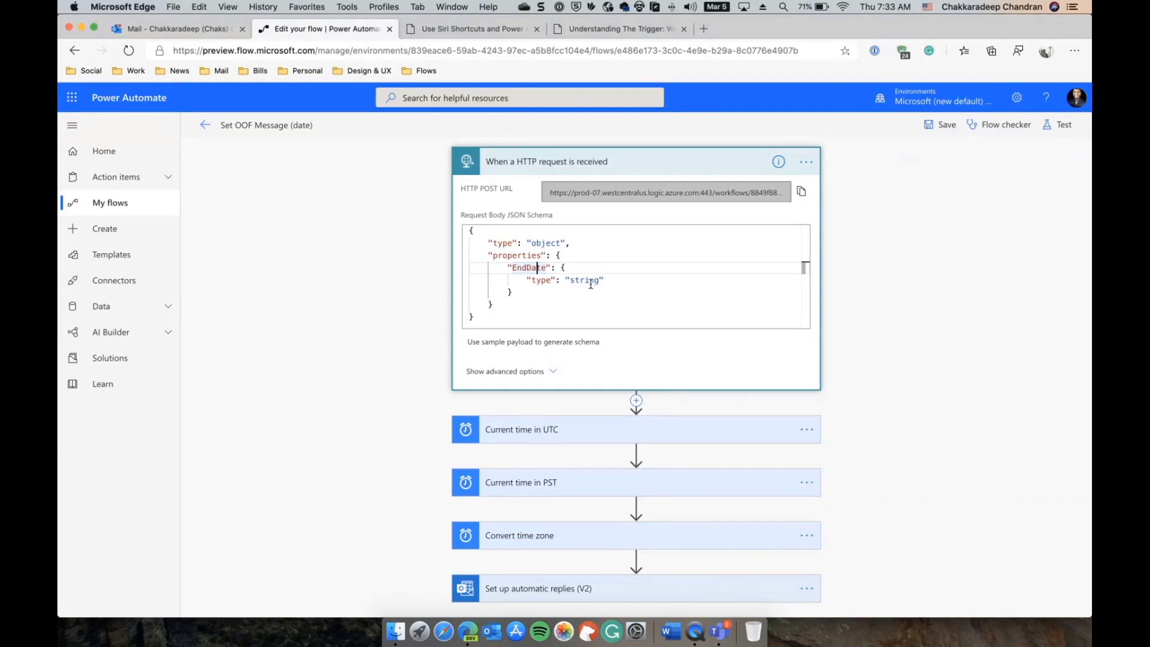
pyautogui.scroll(-1, 400, 423)
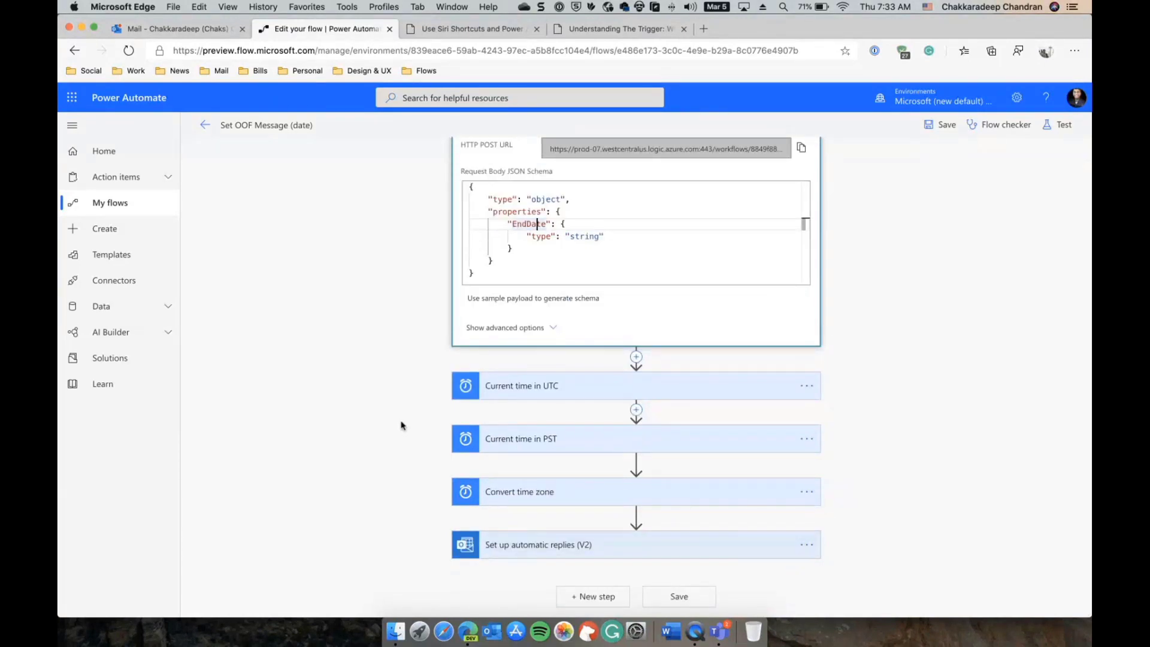
# Expand the Set up automatic replies (V2), Current time in UTC and Current time in PST steps.
pyautogui.click(510, 547)
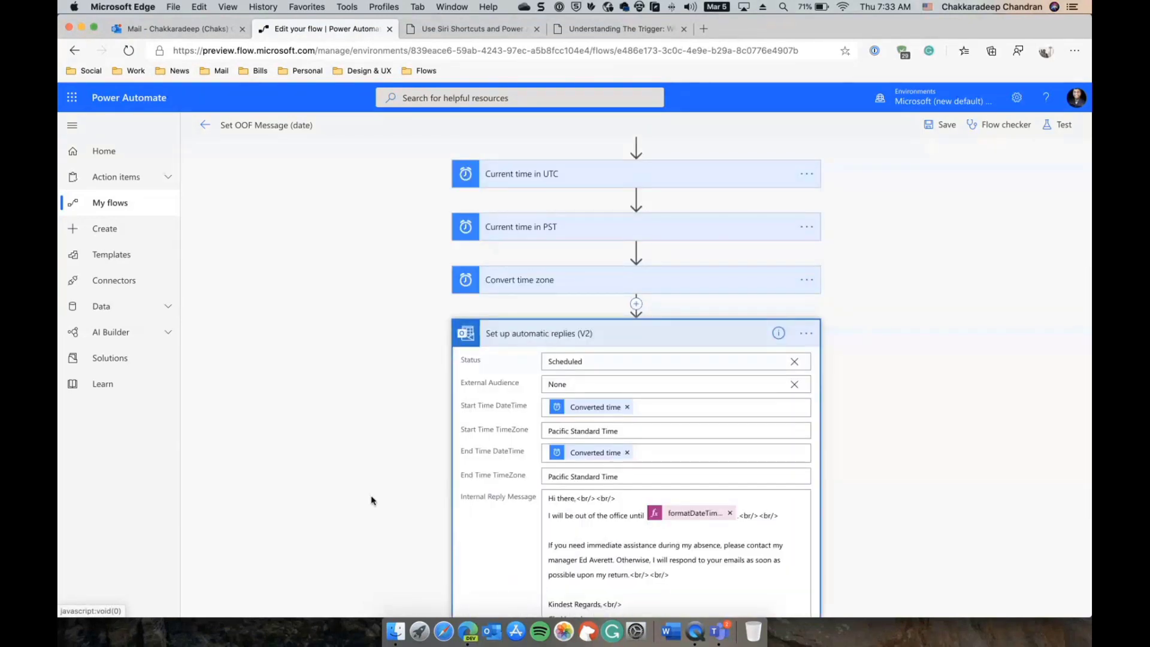
pyautogui.scroll(2, 371, 501)
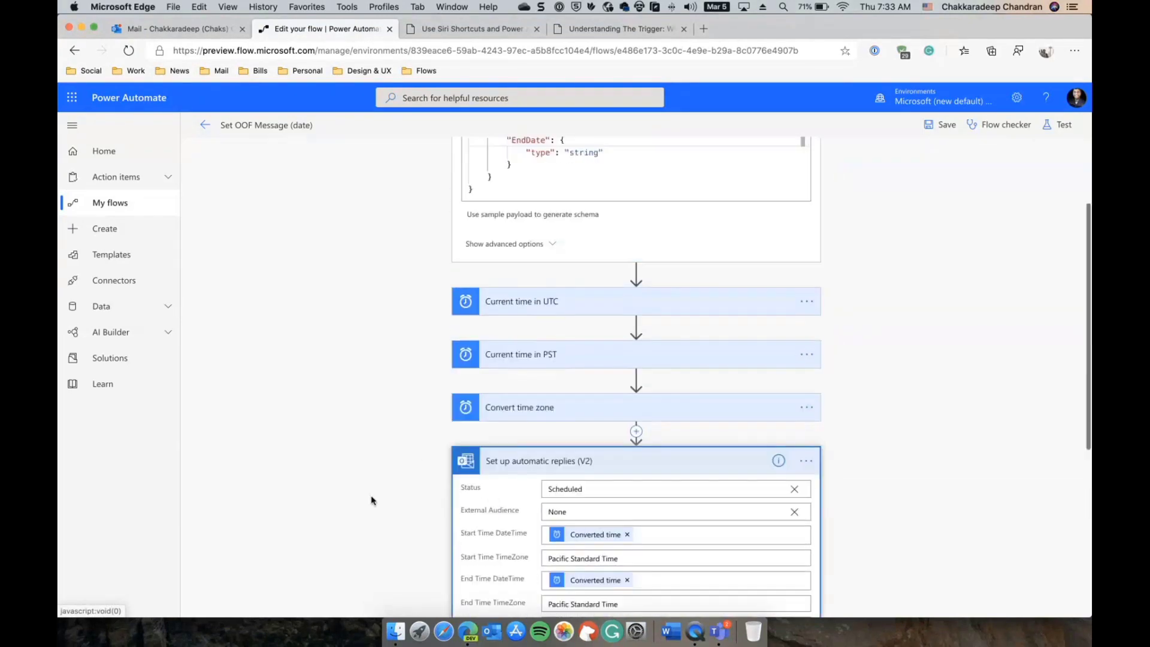
pyautogui.click(532, 311)
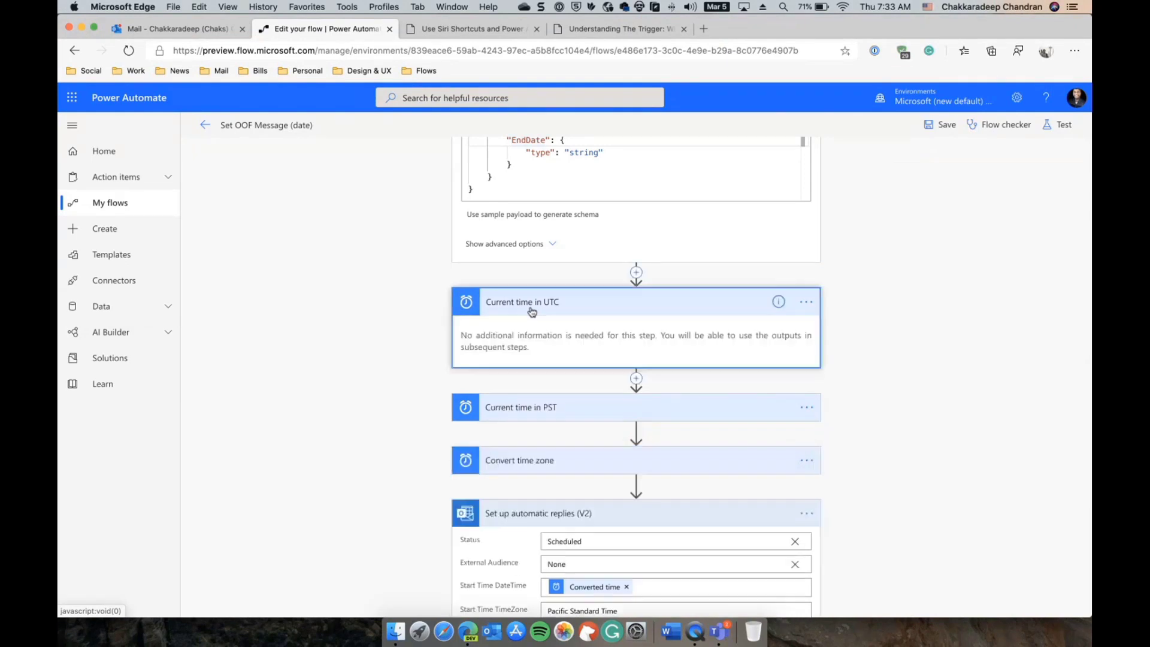
pyautogui.click(541, 413)
pyautogui.scroll(-2, 371, 428)
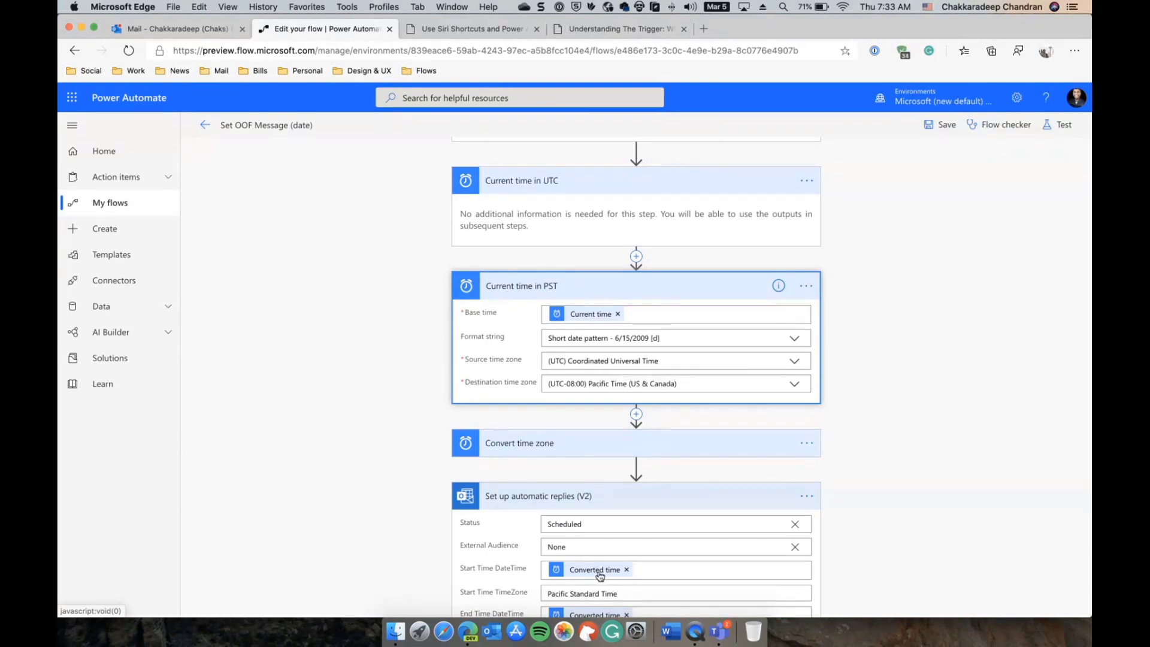
pyautogui.scroll(-2, 539, 582)
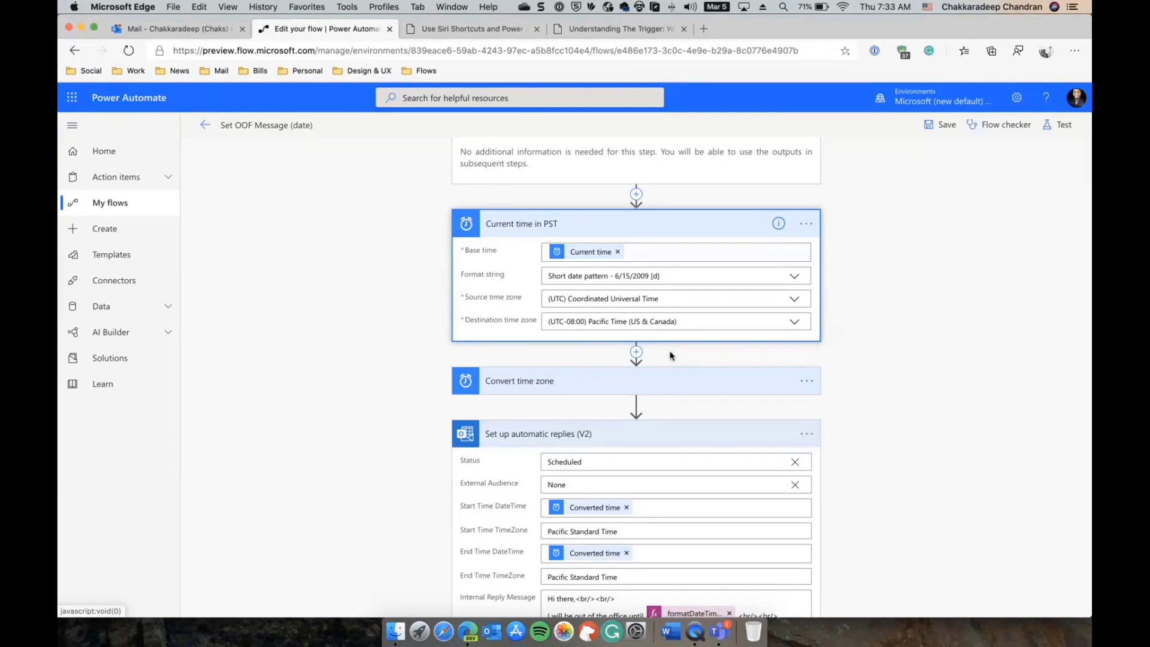
# Expand Convert time zone to show EndDate converted to Pacific Time in short date format.
pyautogui.click(560, 381)
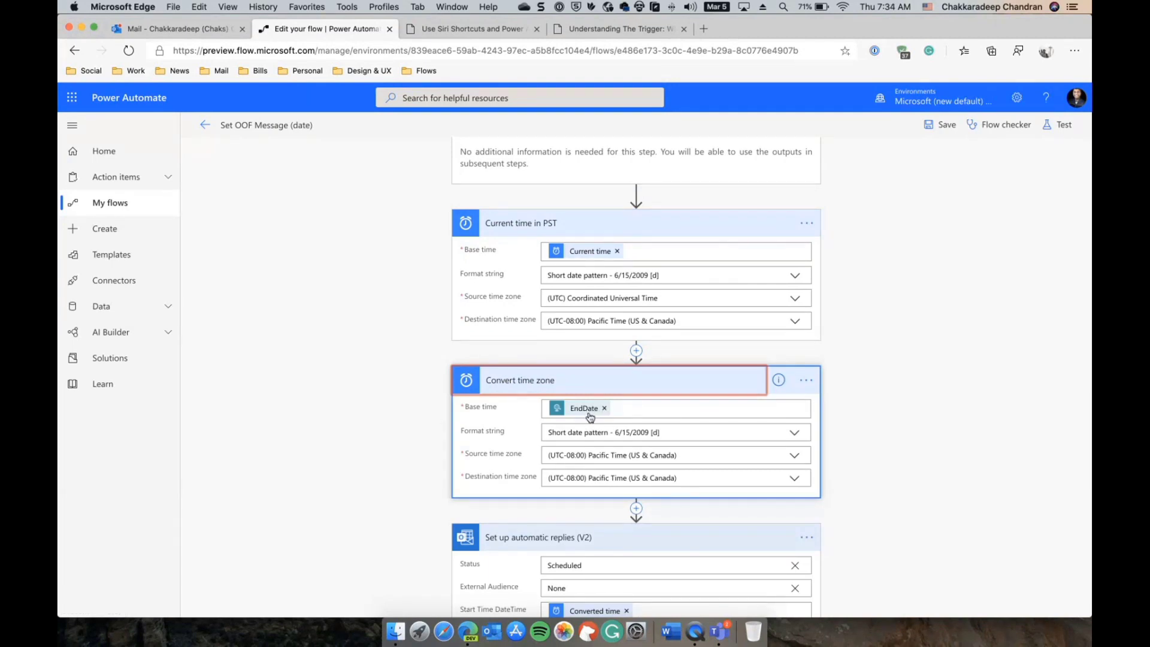
pyautogui.moveTo(590, 417)
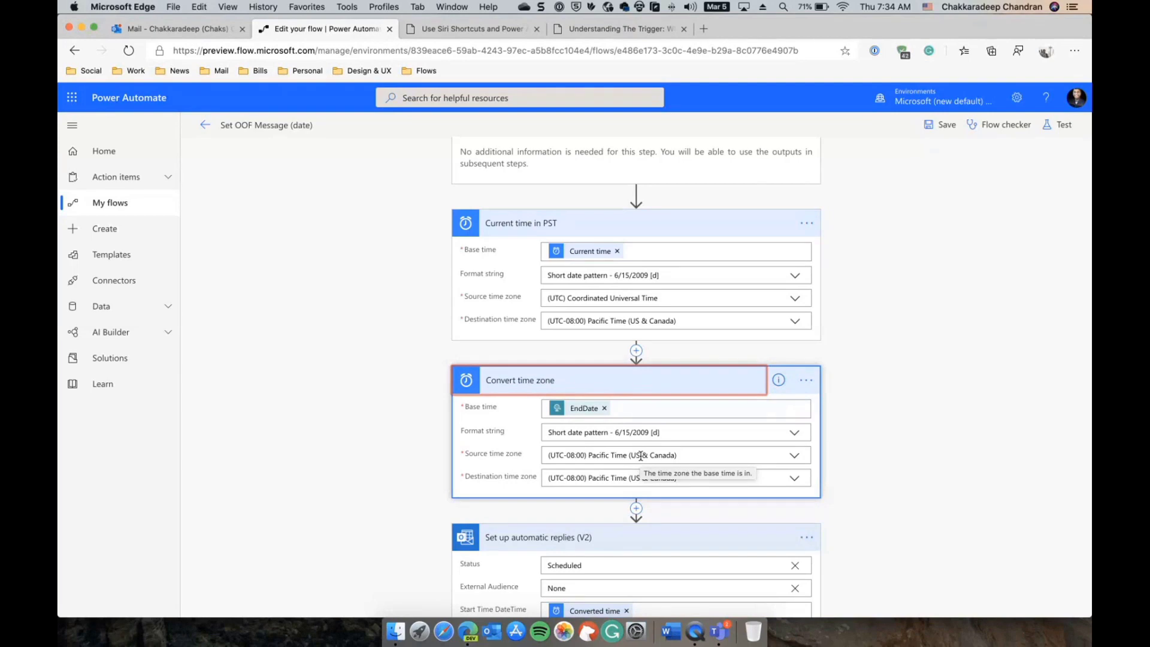
# Open dynamic content from the Internal Reply Message box, then glance at Outlook's Automatic replies settings.
pyautogui.scroll(-5, 640, 455)
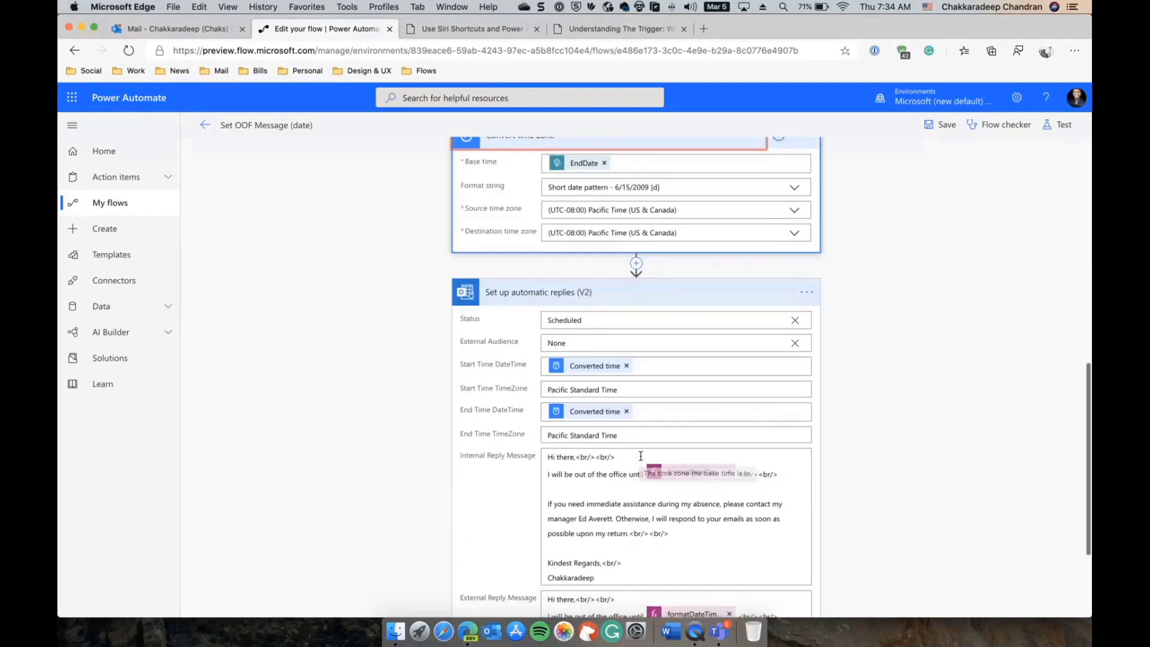
pyautogui.click(571, 445)
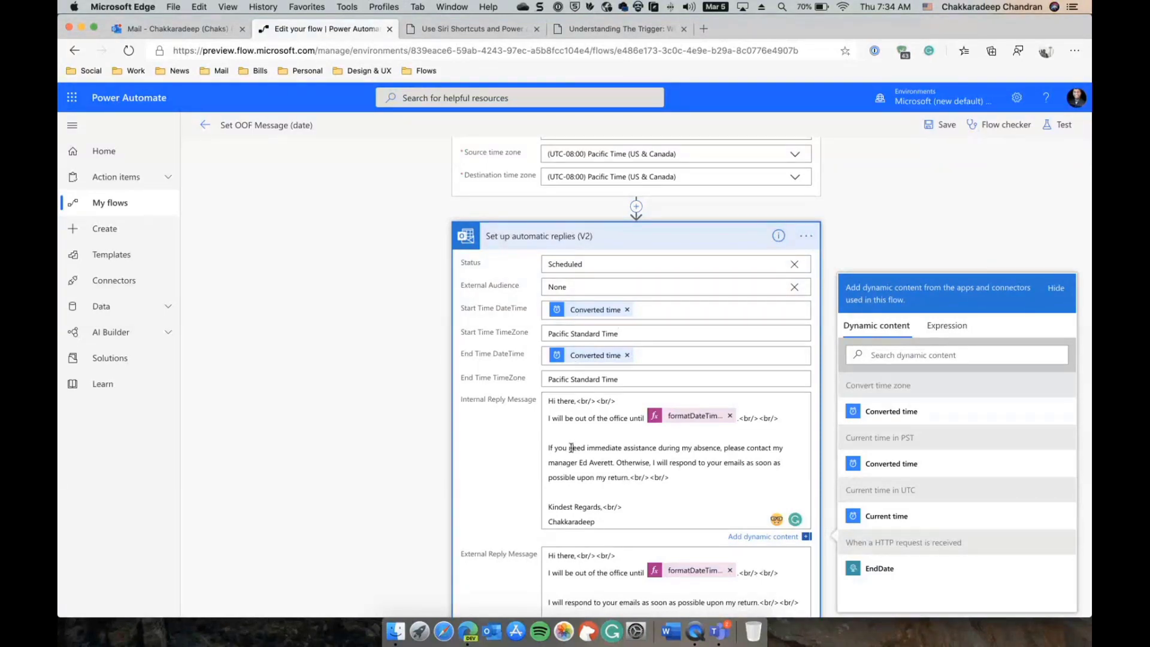
pyautogui.scroll(-3, 571, 447)
pyautogui.click(218, 48)
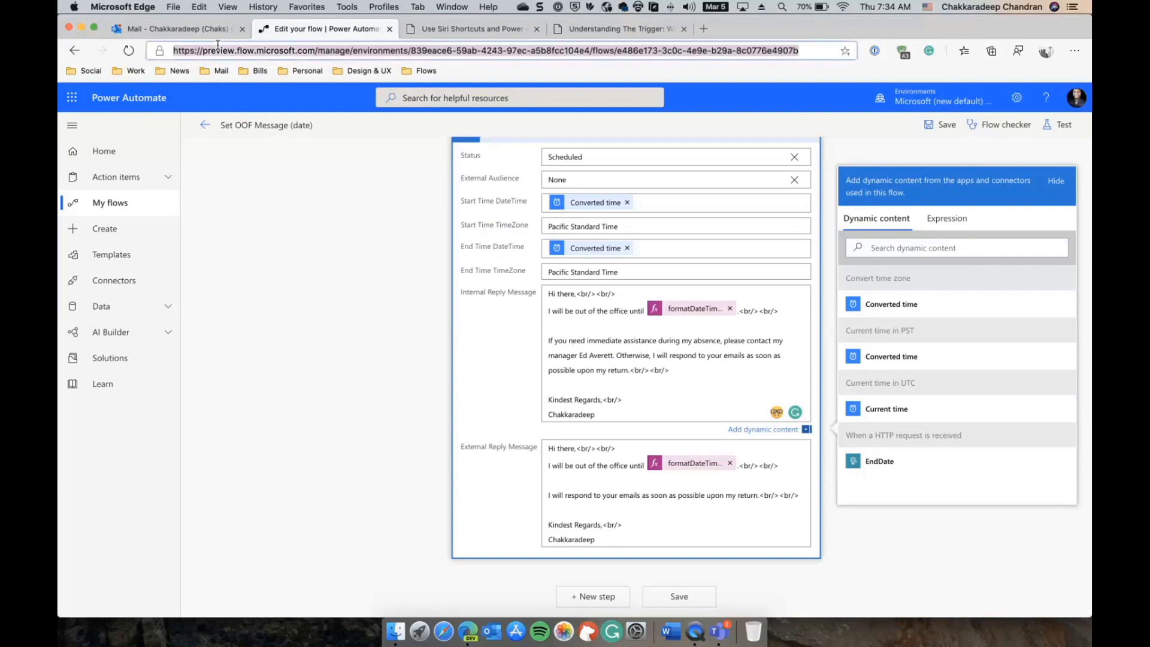
pyautogui.click(207, 30)
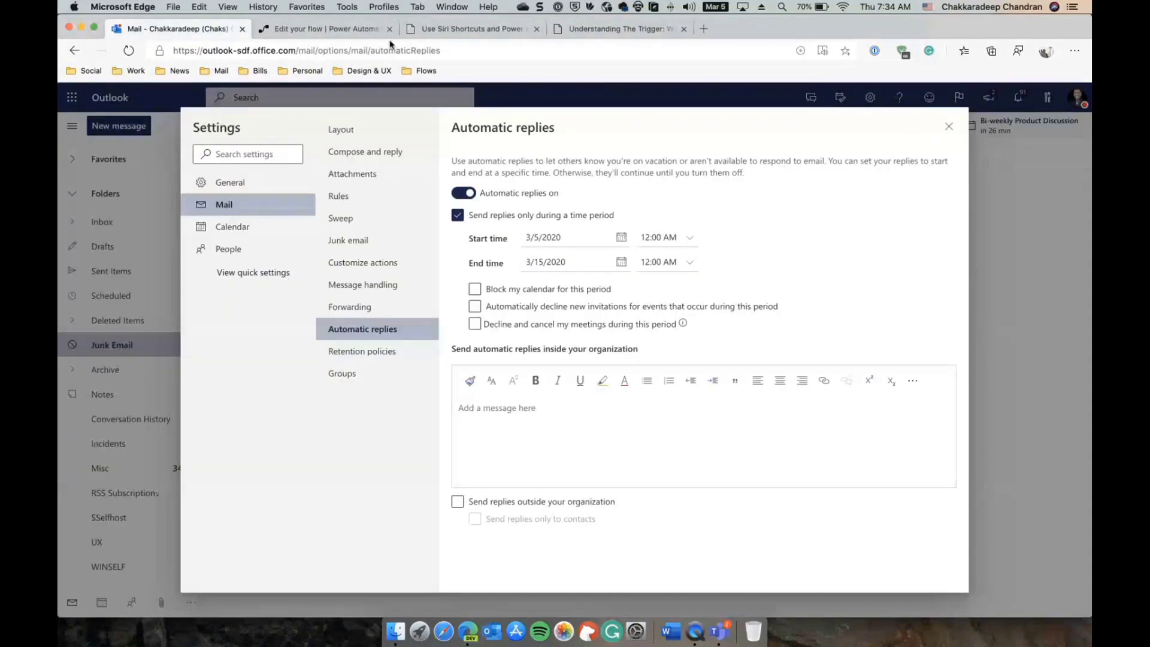
# Back in the editor, click the Internal Reply Message box and scroll up to the HTTP trigger.
pyautogui.click(370, 33)
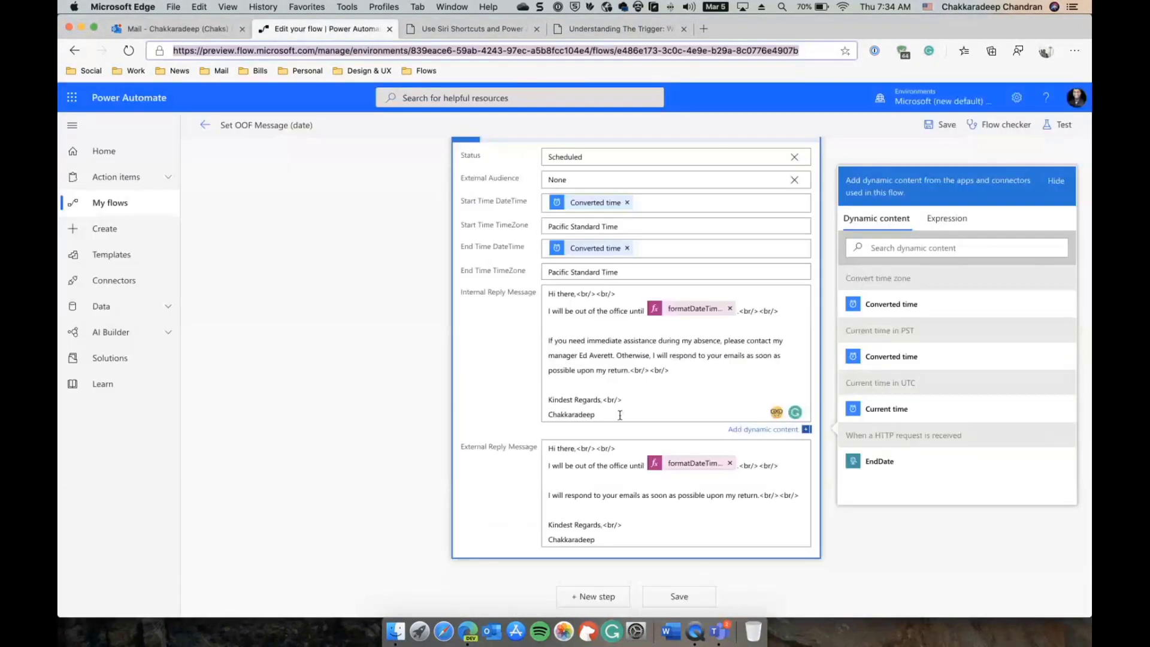
pyautogui.click(613, 360)
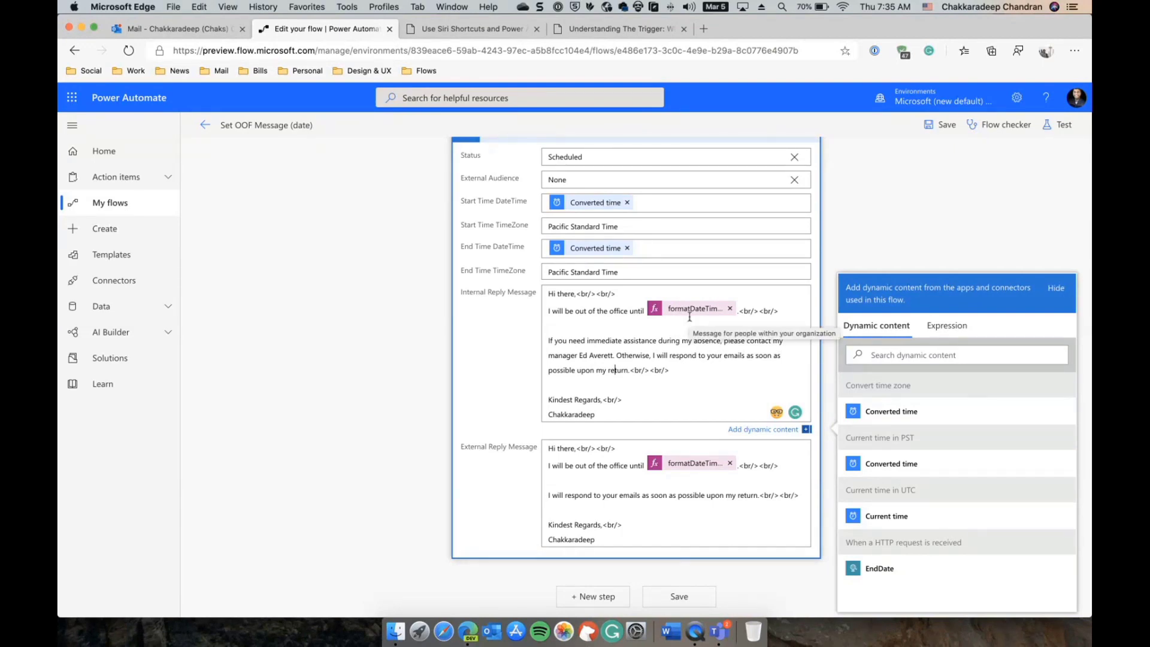
pyautogui.scroll(10, 506, 370)
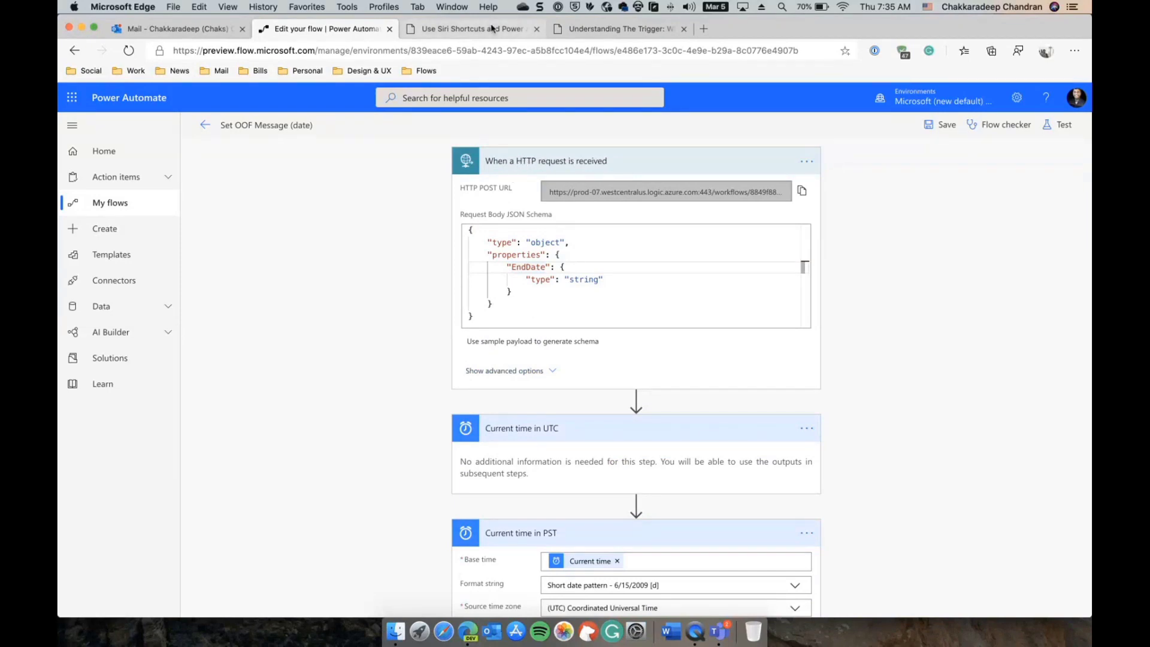
# Skim the Siri Shortcuts post, then scroll the flowjoe.io trigger article to its JSON and schema examples.
pyautogui.click(473, 29)
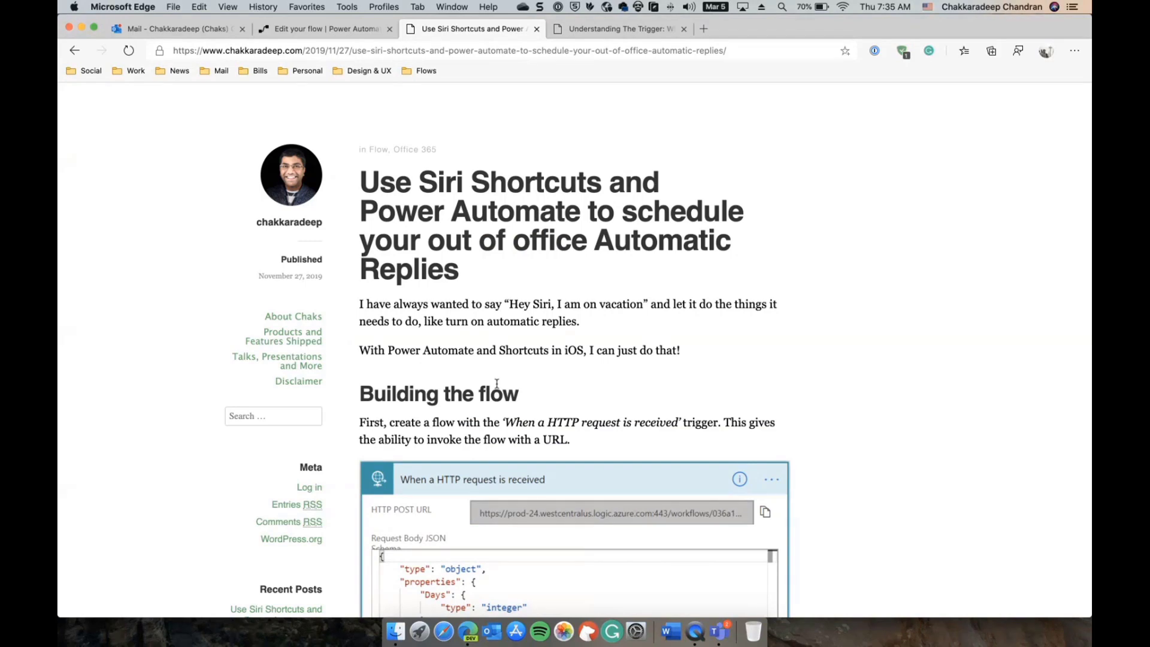
pyautogui.scroll(-15, 496, 383)
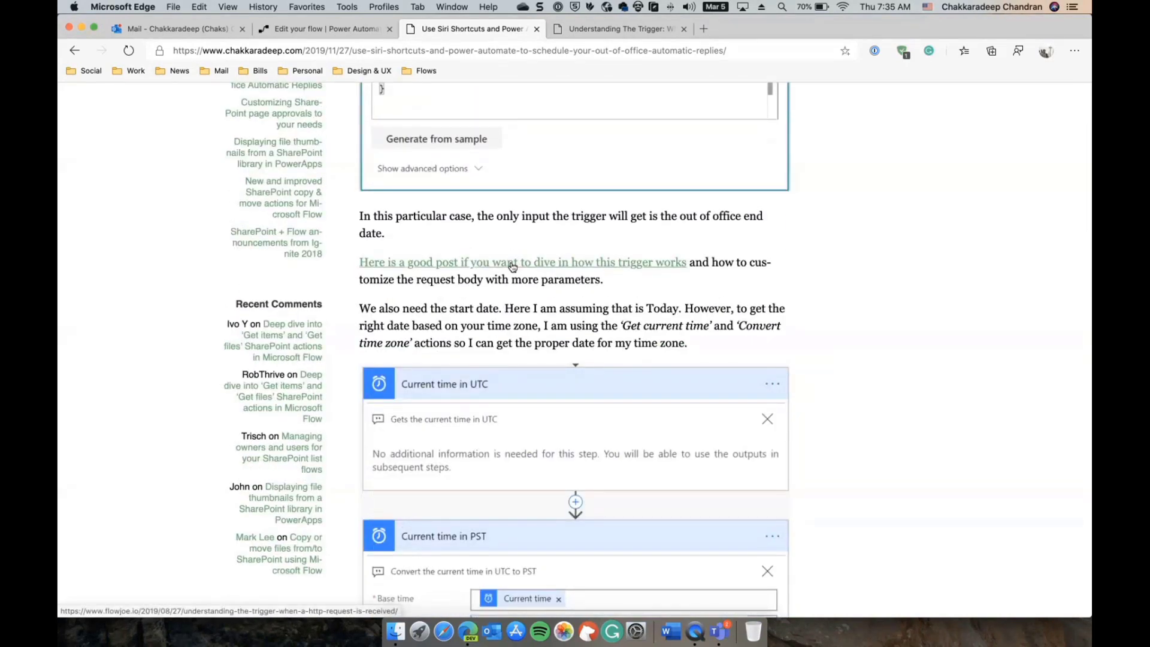
pyautogui.click(626, 29)
pyautogui.scroll(-5, 493, 334)
pyautogui.scroll(20, 493, 334)
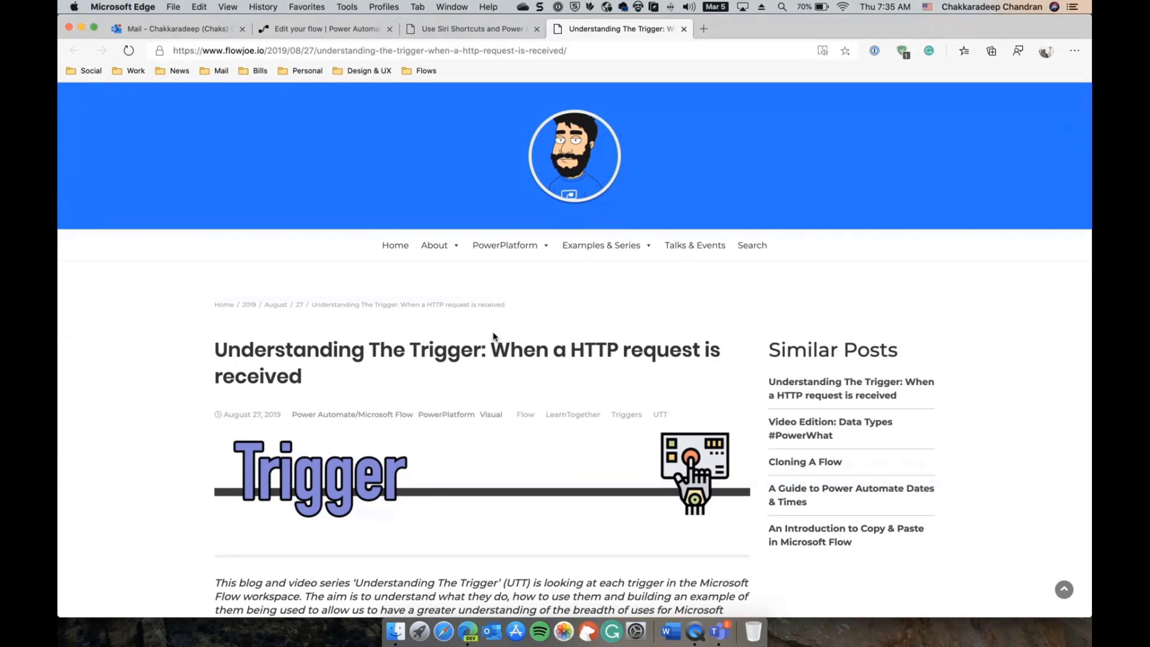
pyautogui.scroll(-4, 493, 336)
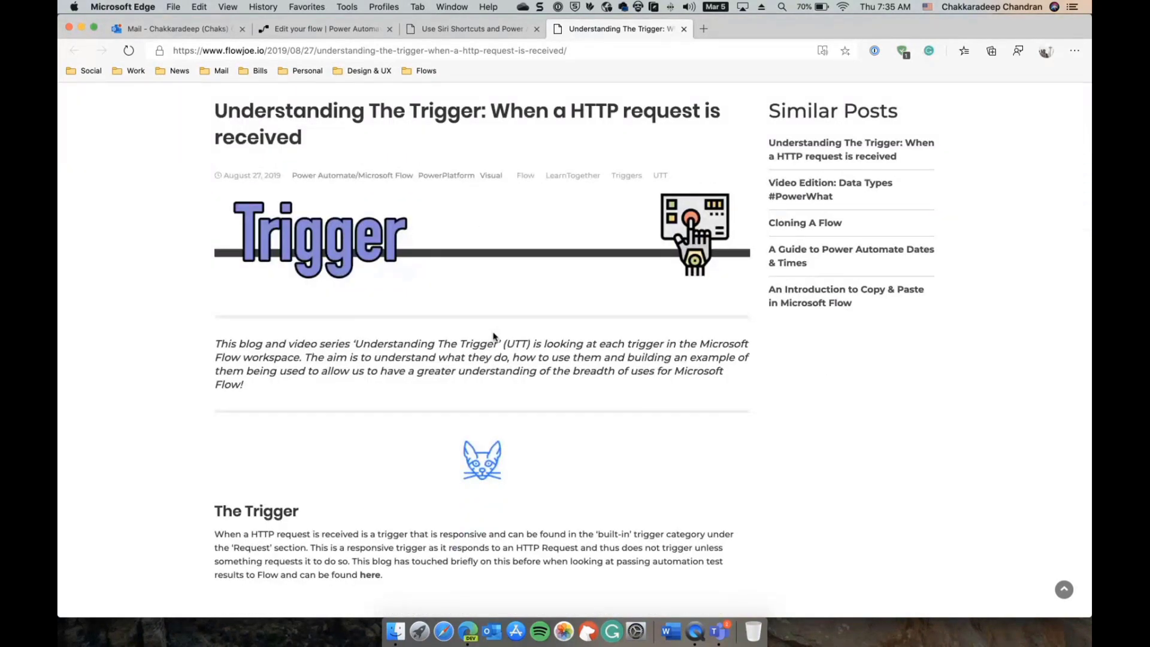
pyautogui.scroll(-6, 493, 335)
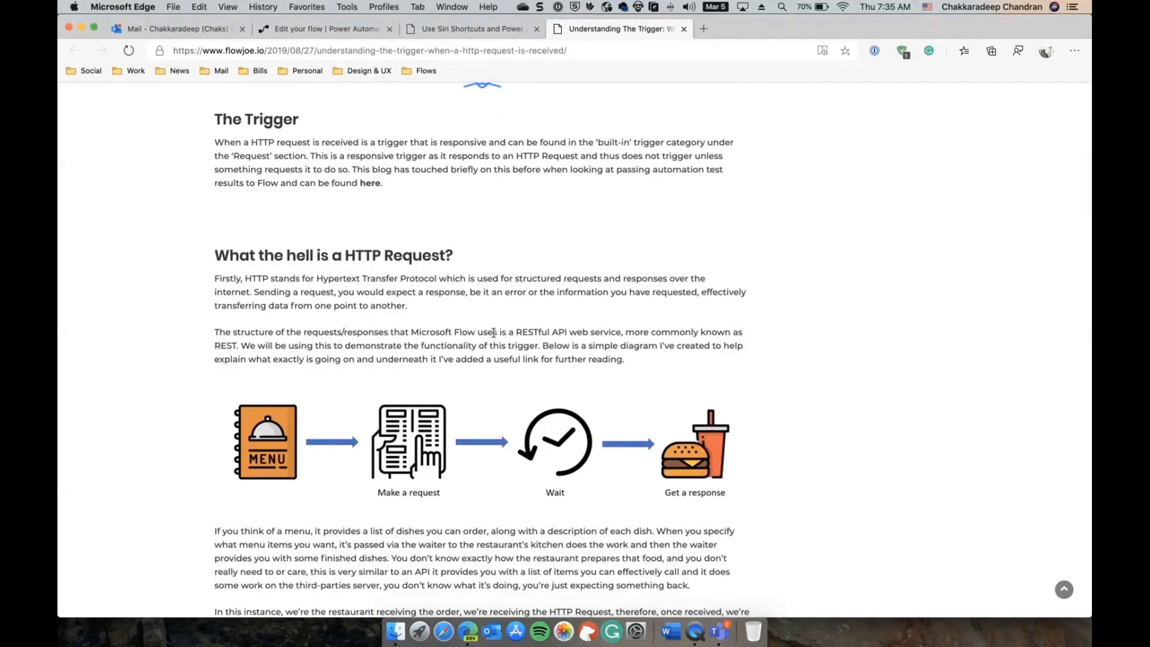
pyautogui.scroll(-10, 492, 333)
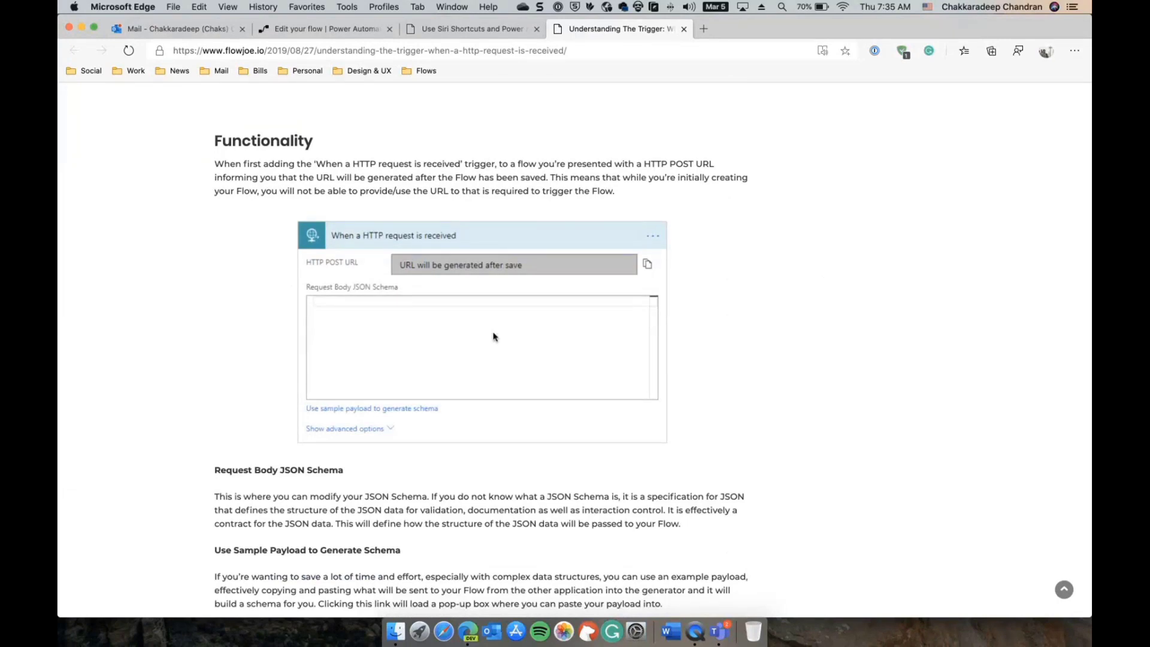
pyautogui.scroll(-11, 493, 337)
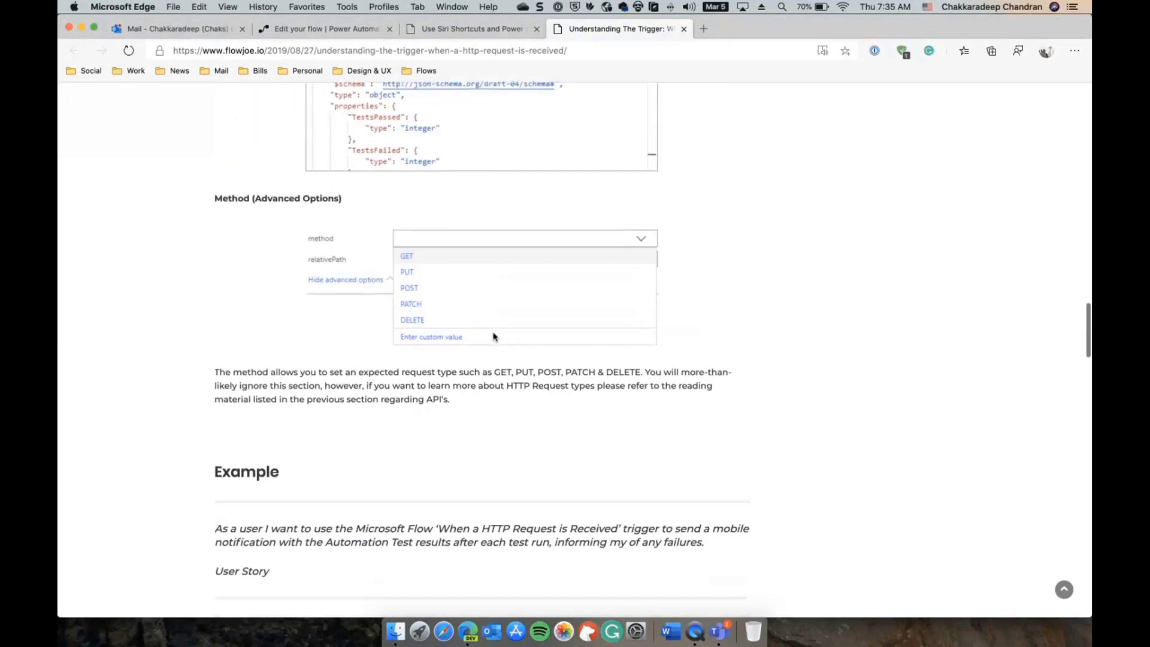
pyautogui.scroll(-4, 493, 337)
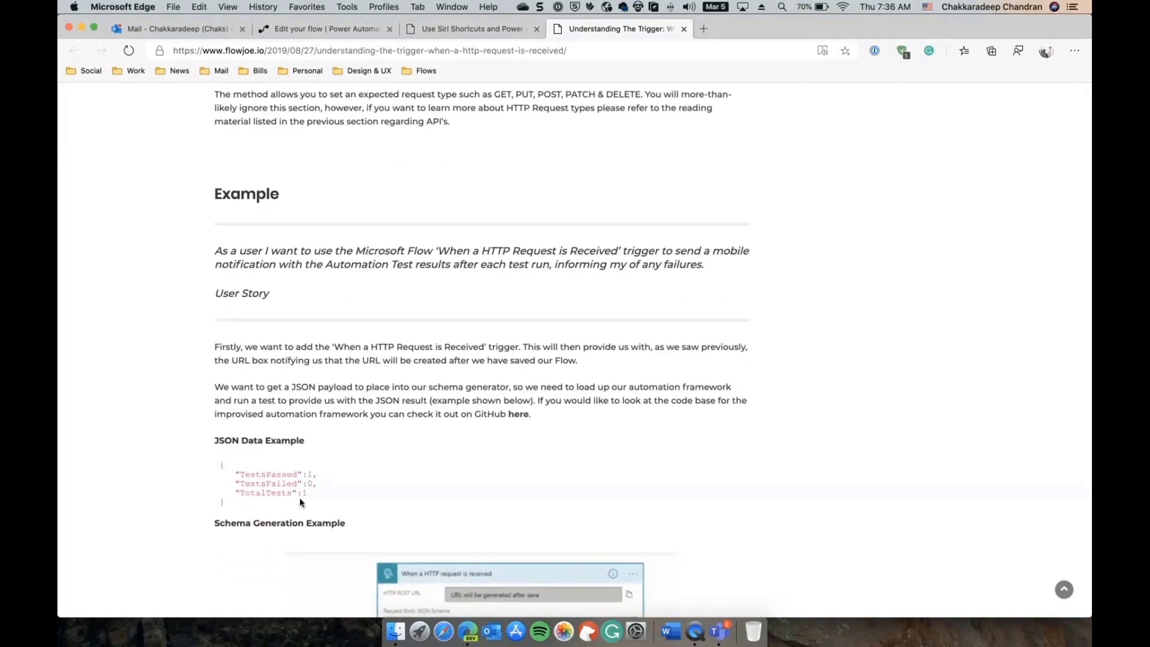
pyautogui.scroll(-1, 302, 503)
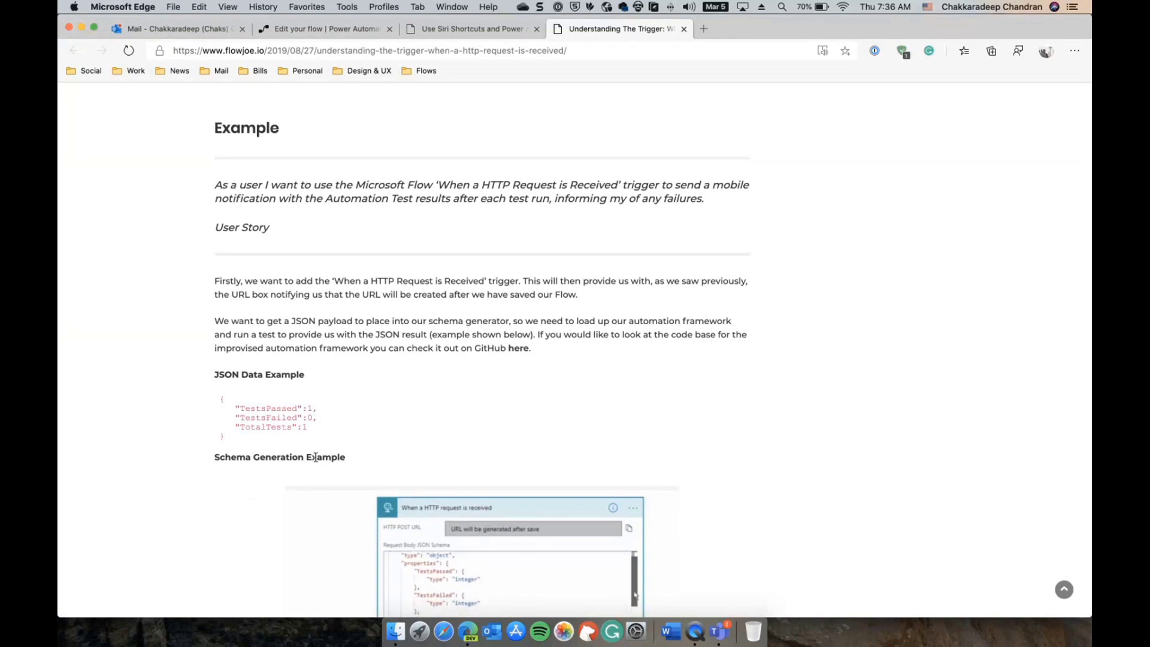
pyautogui.scroll(-3, 315, 457)
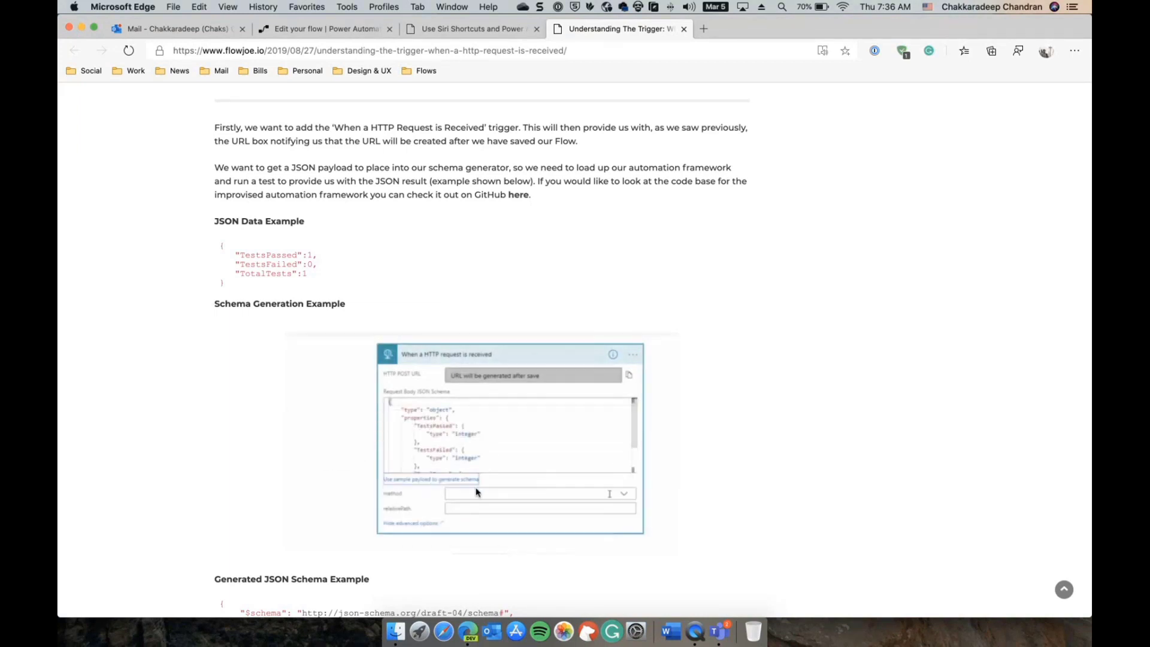
# Show the iPhone mirror's I am on vacation shortcut: date prompt, Short date formatting and flow URL.
pyautogui.click(695, 632)
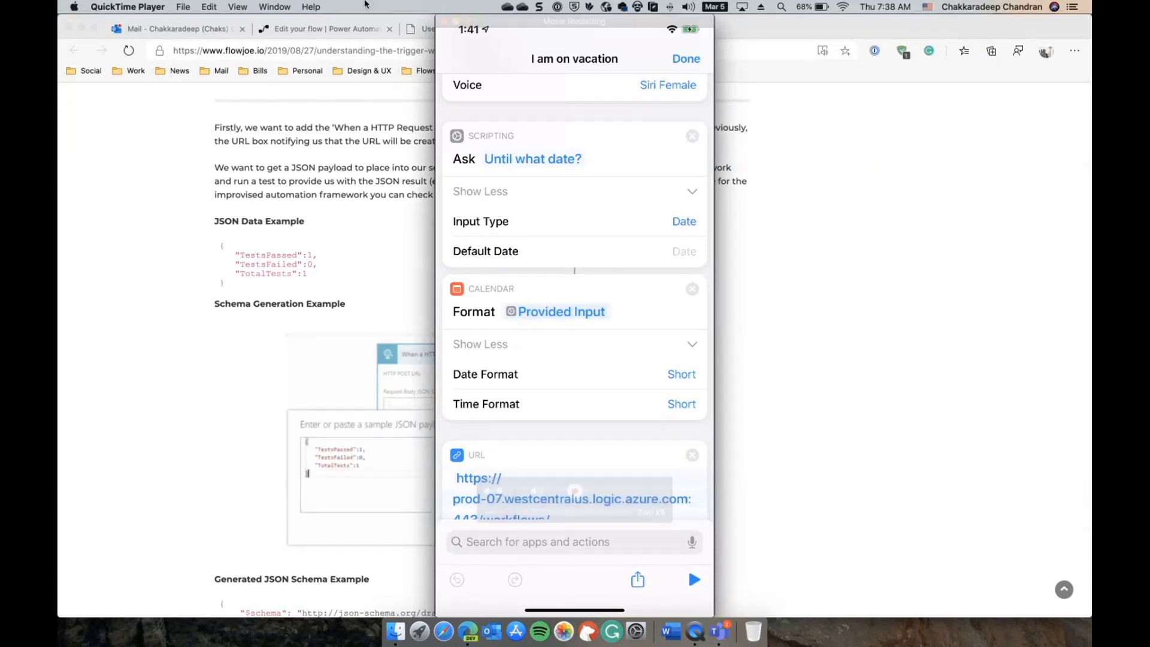
# Open the latest Set OOF Message (date) run and highlight the trigger's EndDate value 3/15/20, 7:31 AM.
pyautogui.click(318, 30)
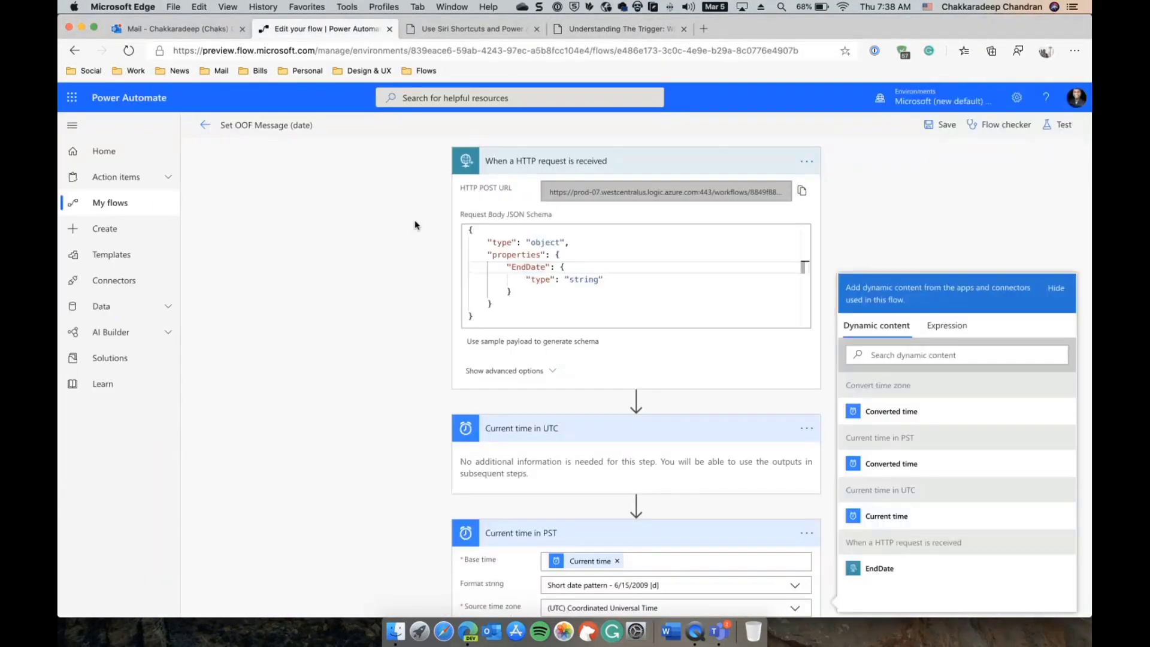
pyautogui.click(205, 125)
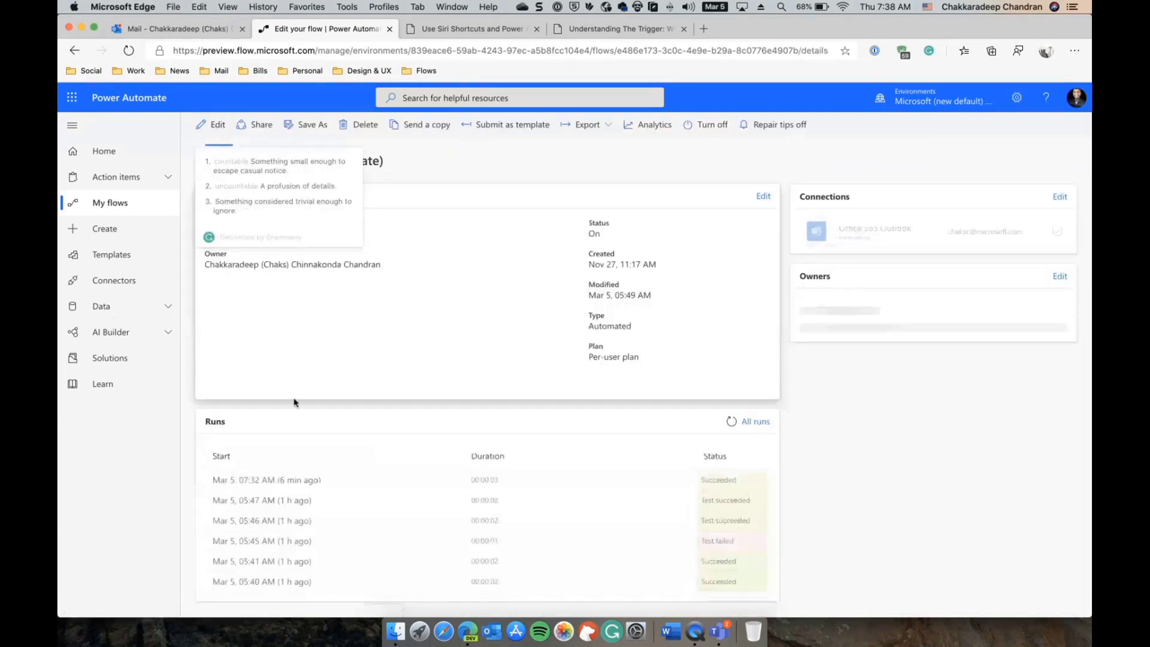
pyautogui.click(265, 483)
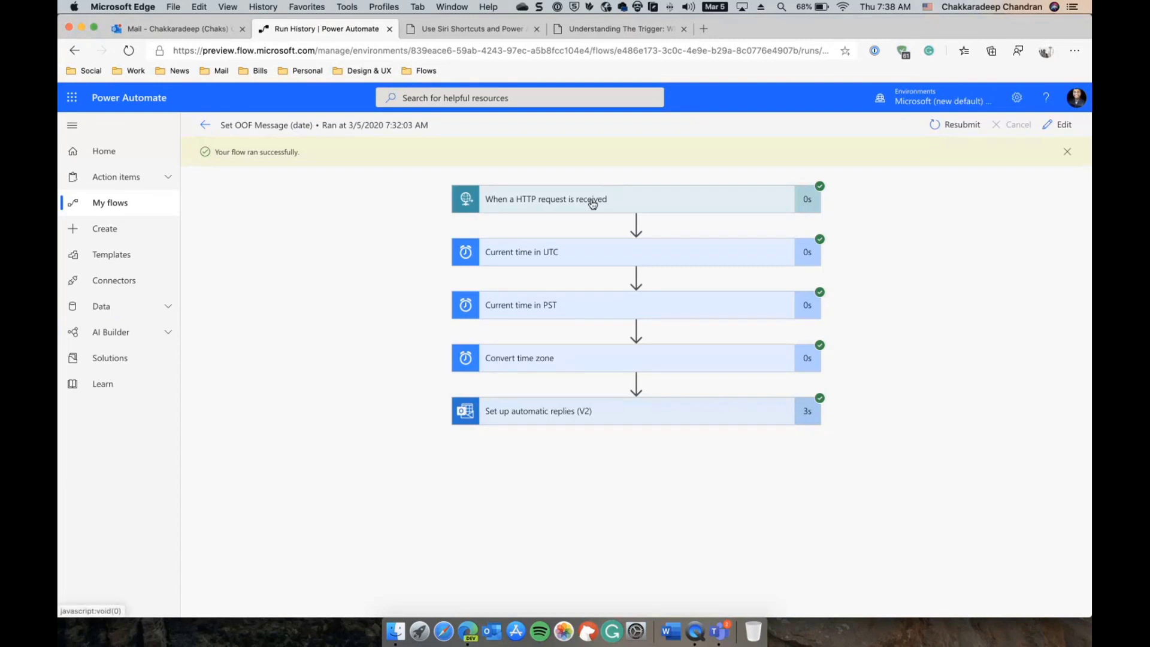
pyautogui.click(592, 203)
pyautogui.moveTo(566, 495); pyautogui.dragTo(467, 498)
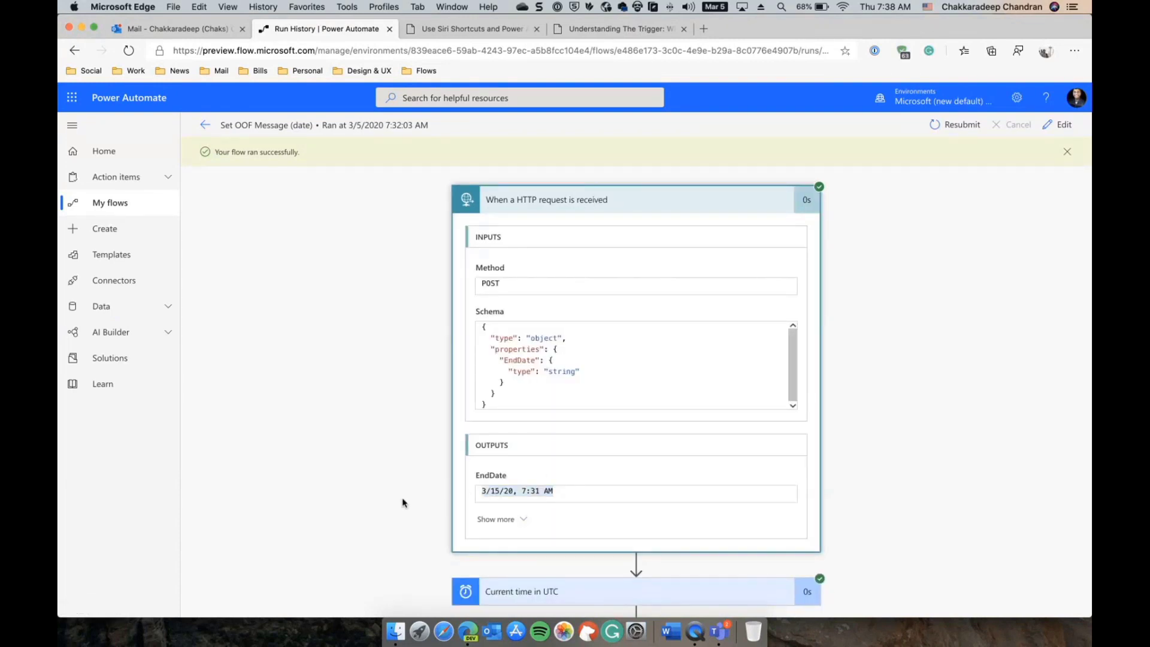
pyautogui.click(695, 631)
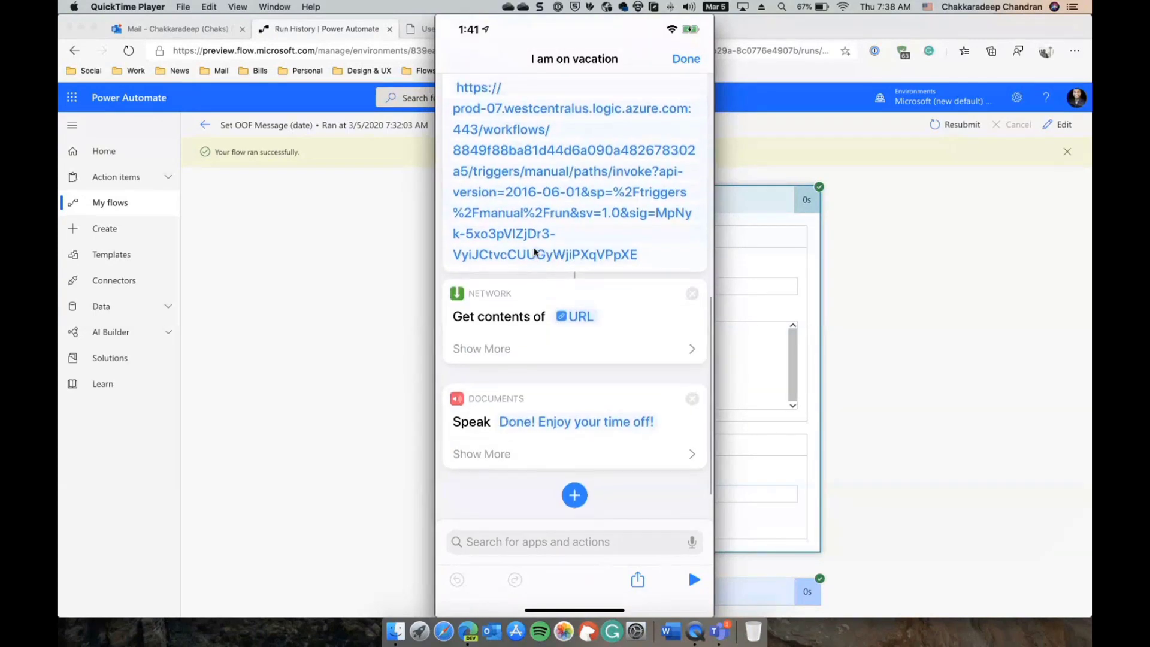
pyautogui.click(300, 261)
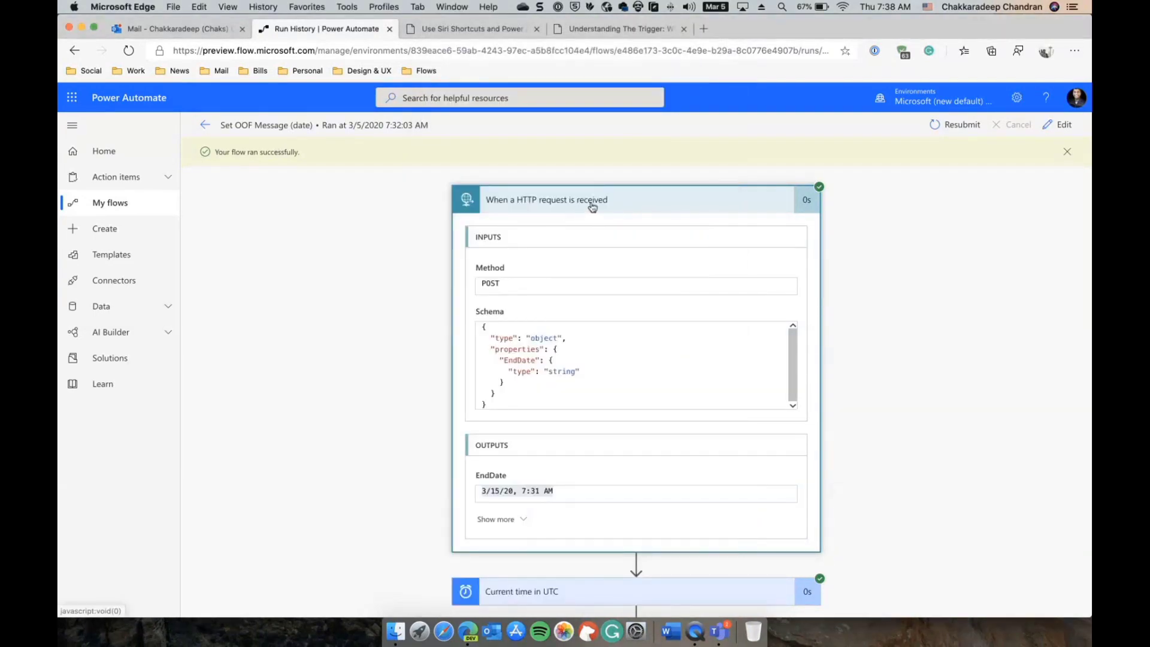
# Edit Set OOF Message (date) and expand its HTTP trigger to reveal the POST URL and EndDate schema.
pyautogui.click(1060, 125)
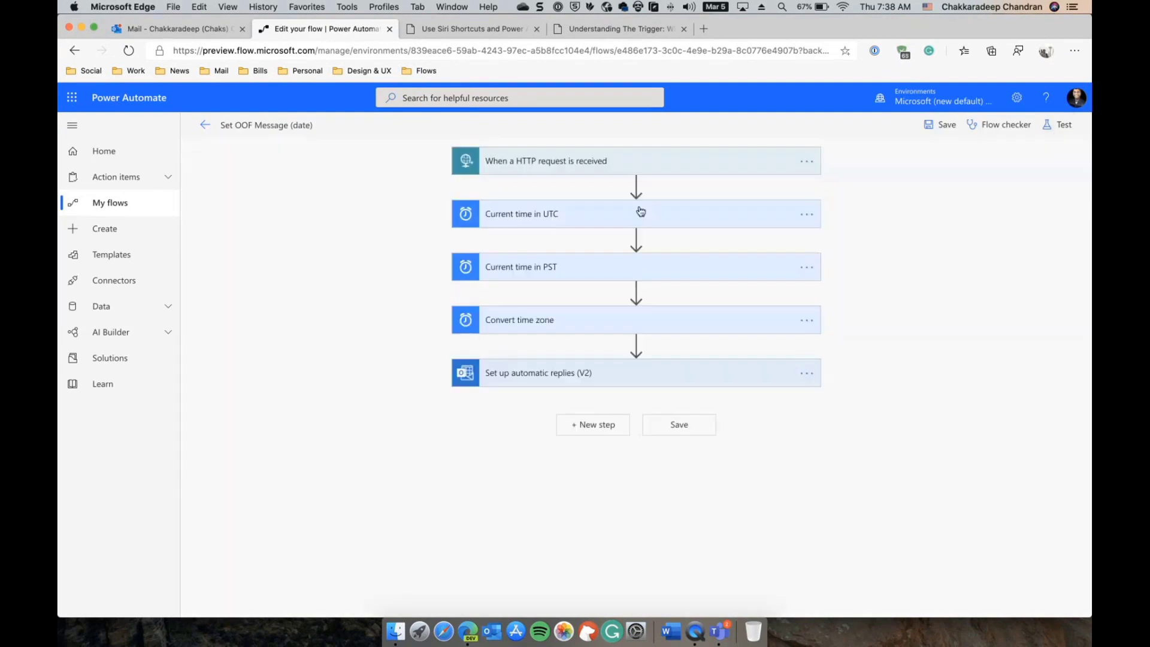
pyautogui.click(591, 161)
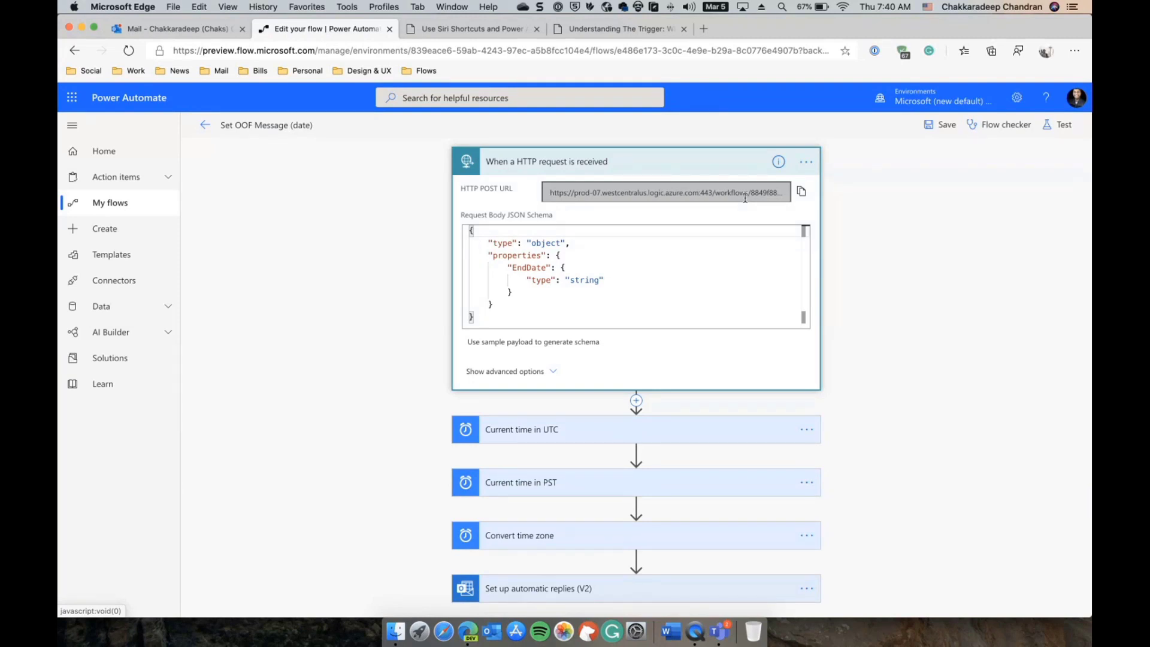
# Show the shortcut speaking 'Awesome!' before asking 'Until what date?' with a Date input type.
pyautogui.click(695, 630)
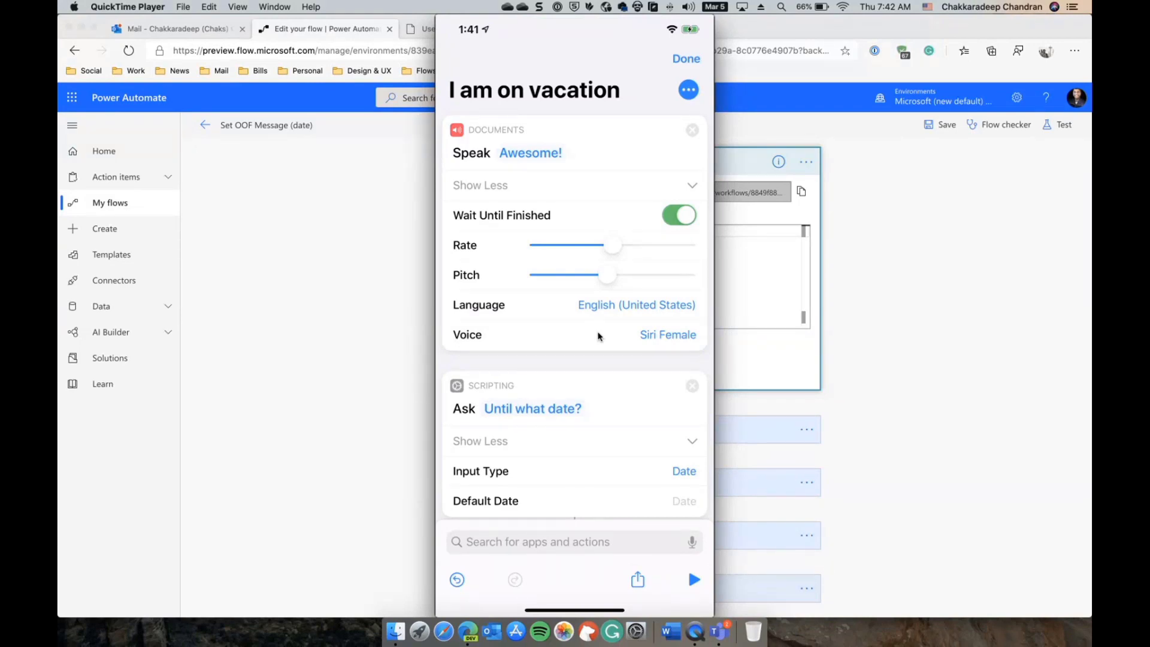
# Bring the Set OOF Message (date) flow editor in Edge back to the front.
pyautogui.click(908, 281)
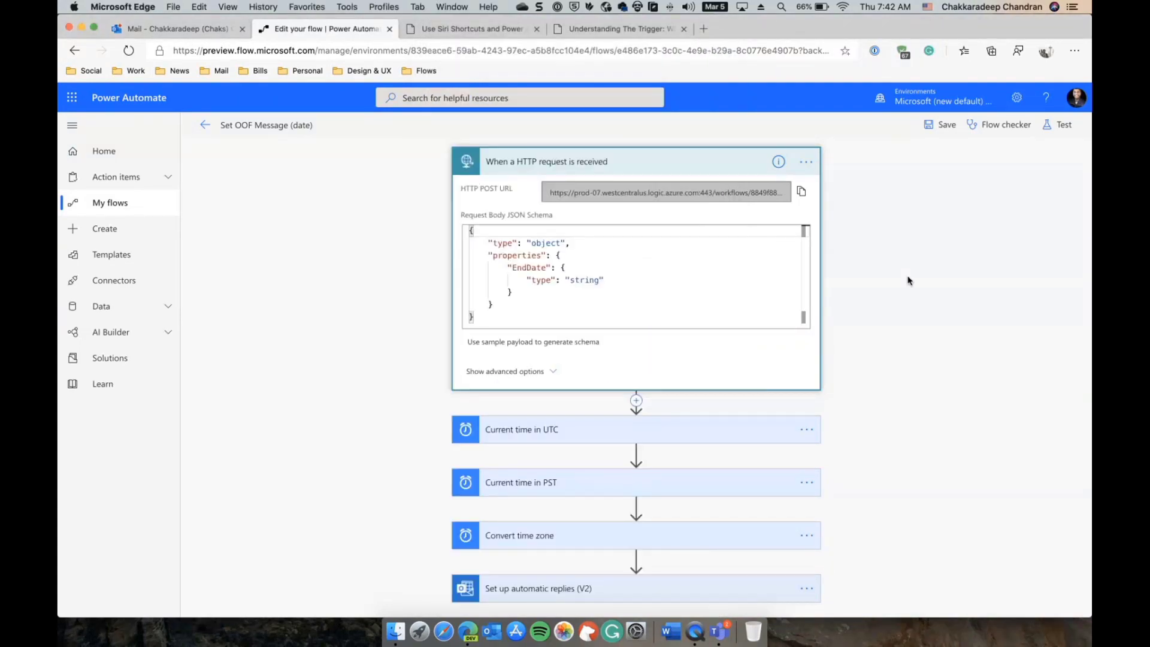